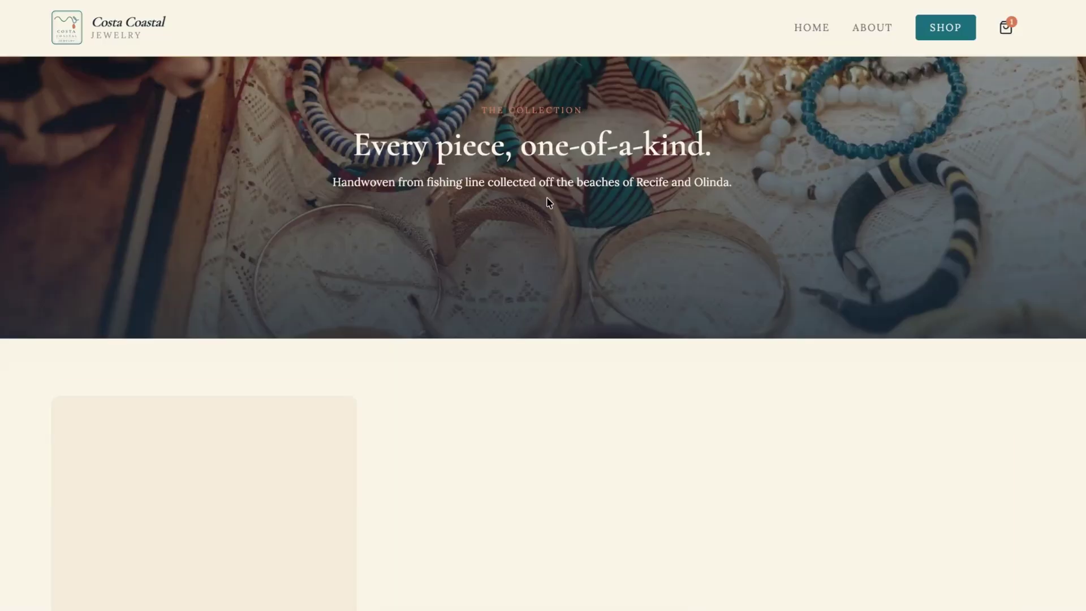
# Examine the Costa Coastal Jewelry home page from the hero through the collection, maker and how-it's-made sections.
pyautogui.scroll(-8, 718, 445)
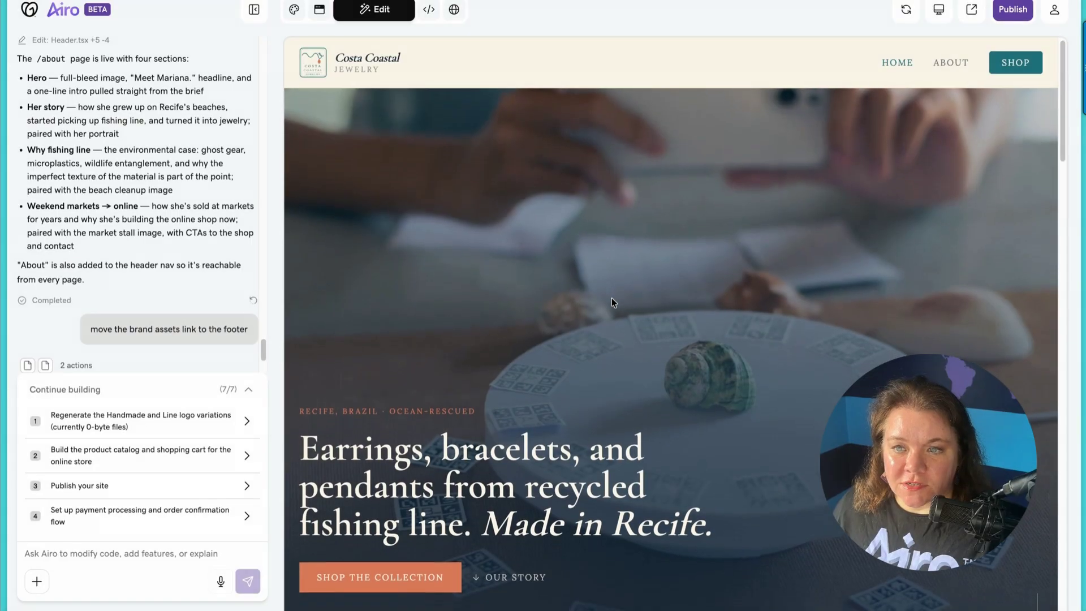
pyautogui.scroll(-3, 612, 297)
pyautogui.scroll(-4, 612, 302)
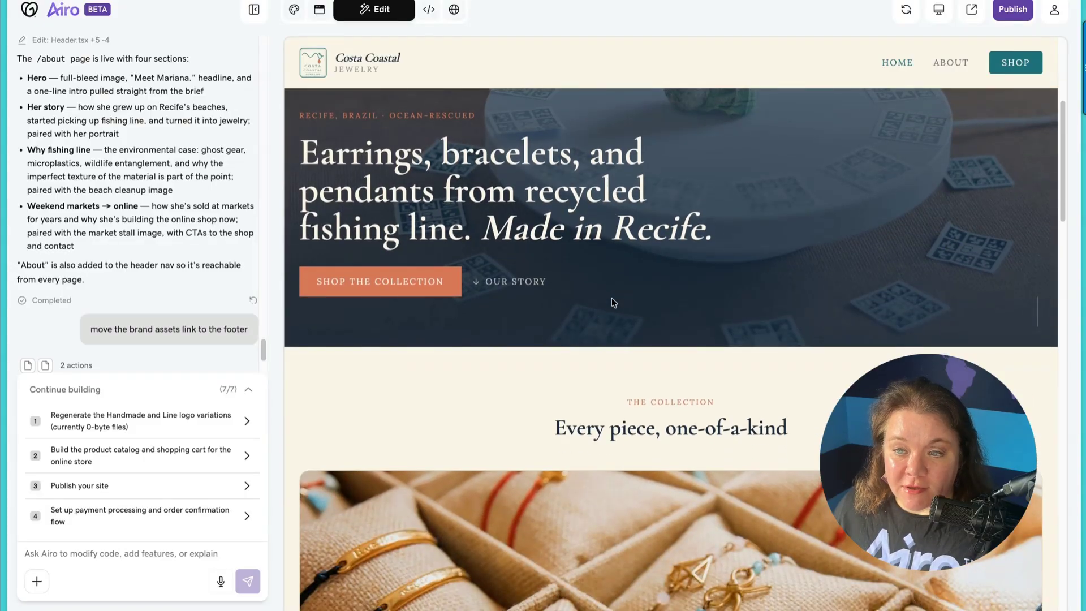
pyautogui.scroll(-5, 612, 303)
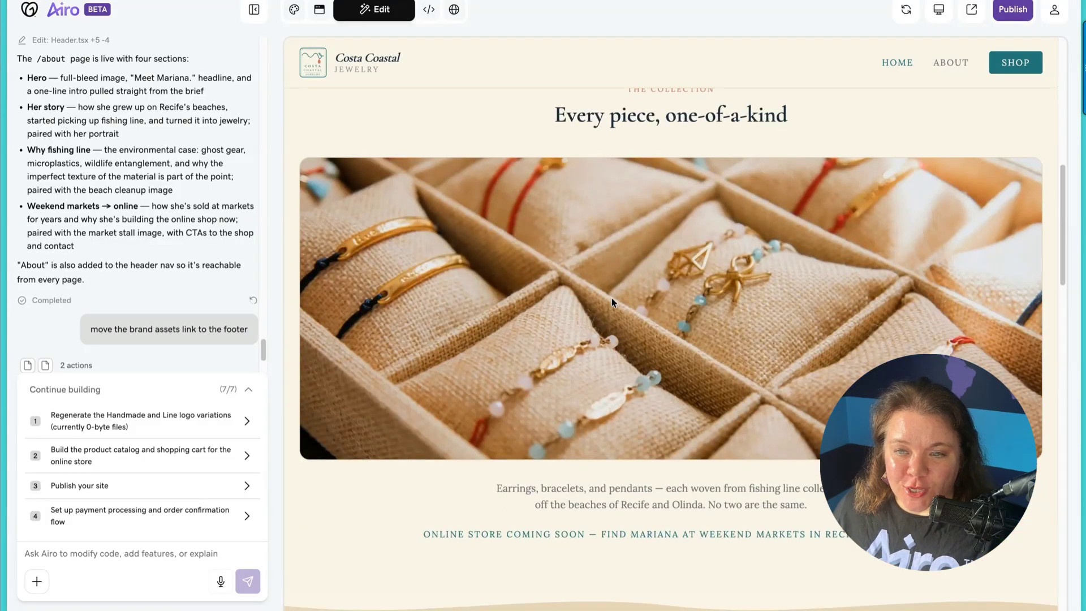
pyautogui.scroll(-8, 612, 297)
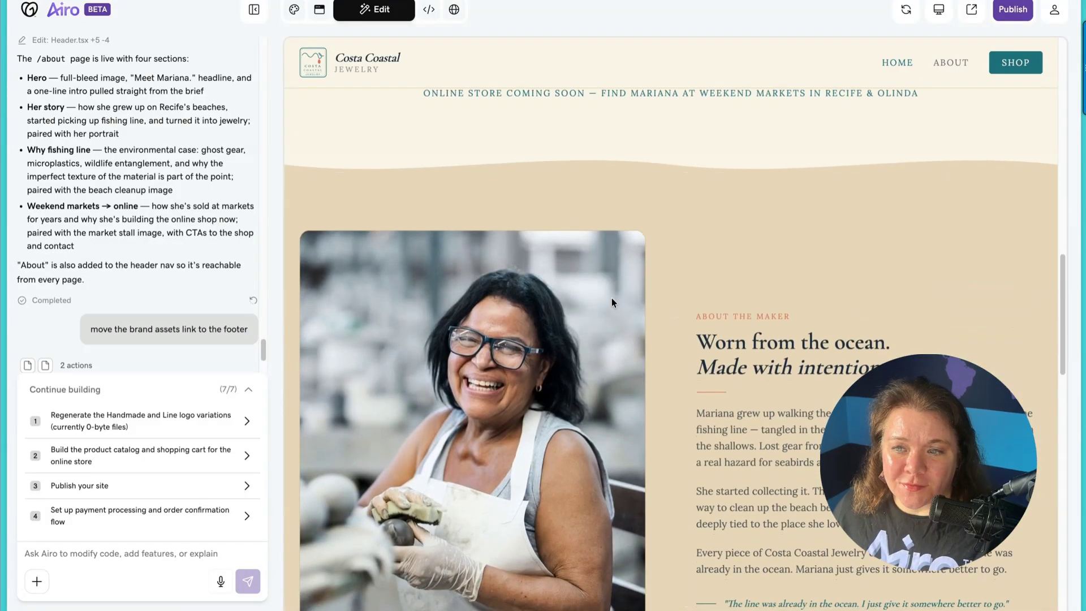
pyautogui.scroll(-3, 612, 298)
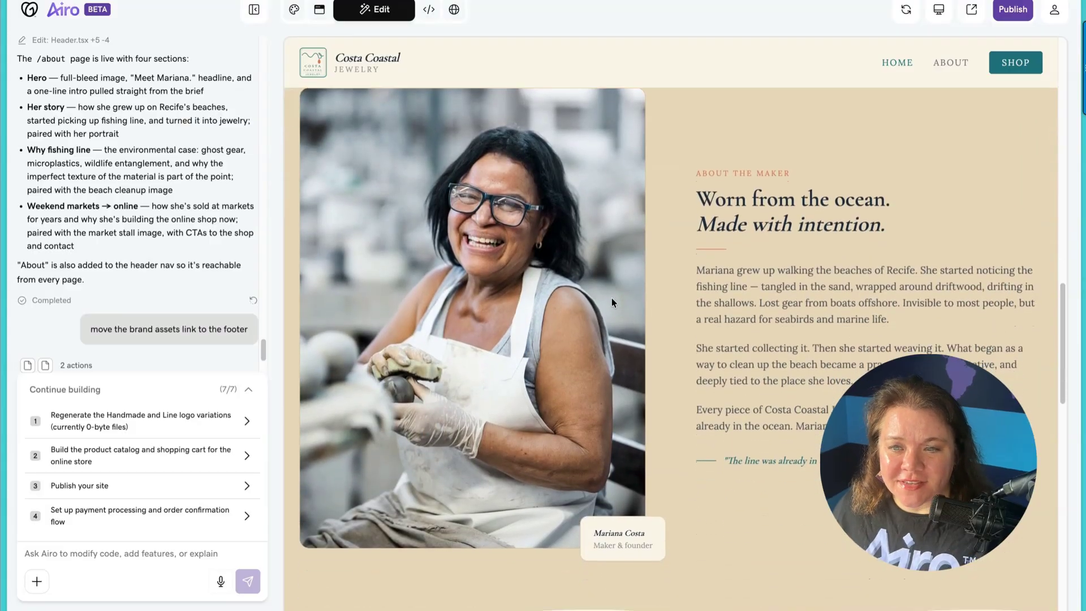
pyautogui.scroll(-3, 612, 298)
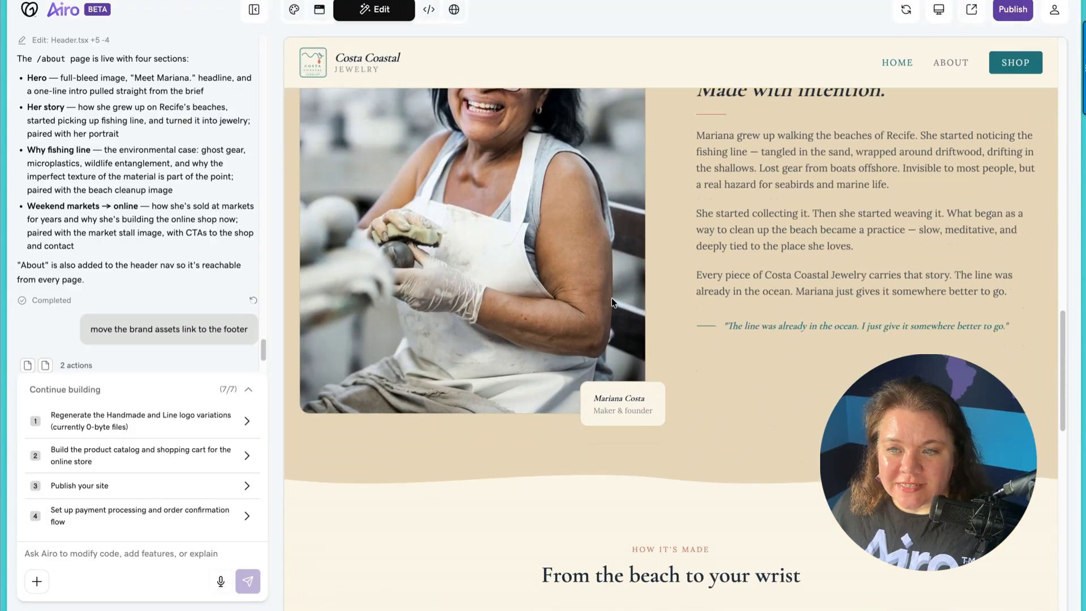
pyautogui.scroll(-3, 612, 303)
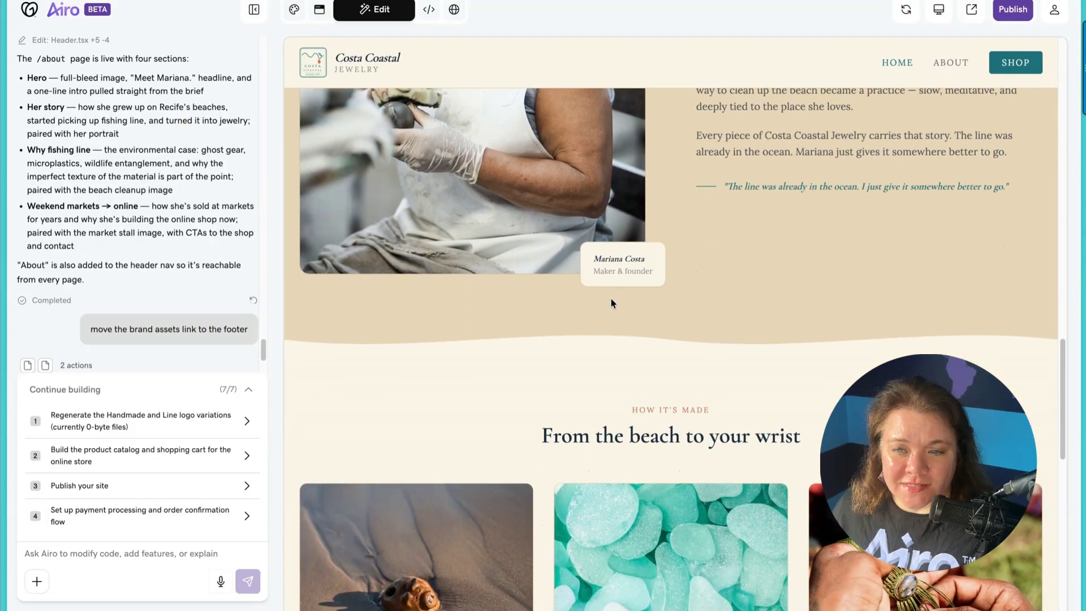
pyautogui.scroll(-7, 611, 300)
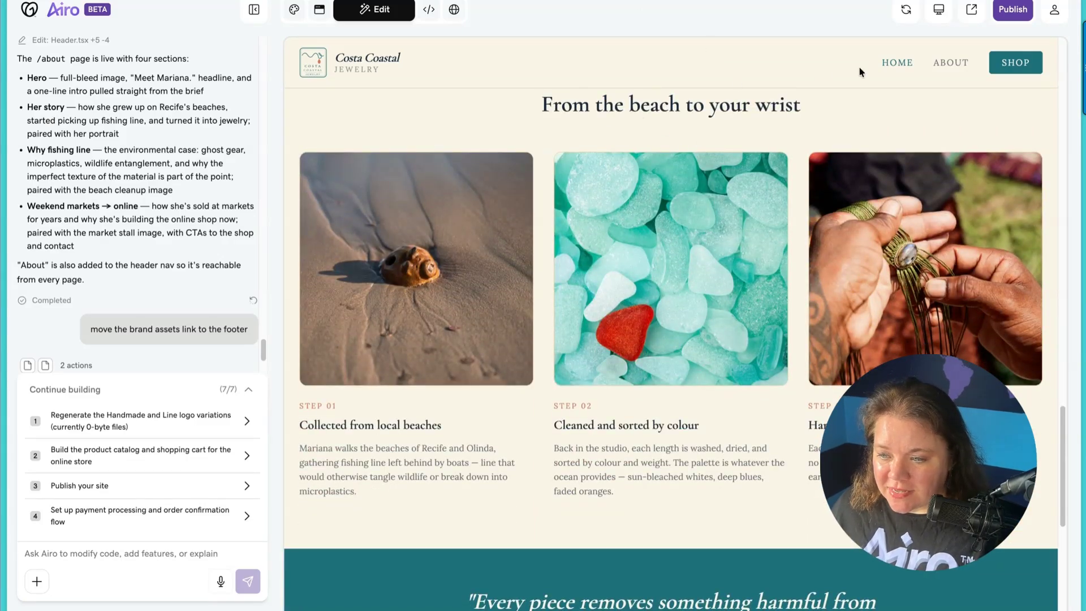
# Open the site's About page and read its sections on the maker's story, fishing line and weekend markets.
pyautogui.click(947, 64)
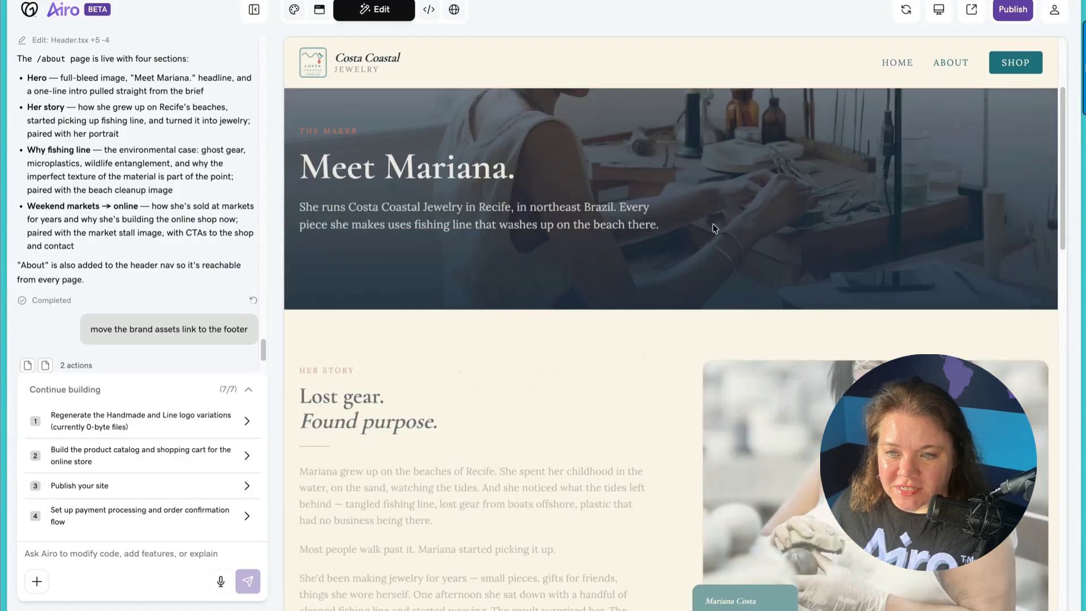
pyautogui.scroll(-6, 546, 330)
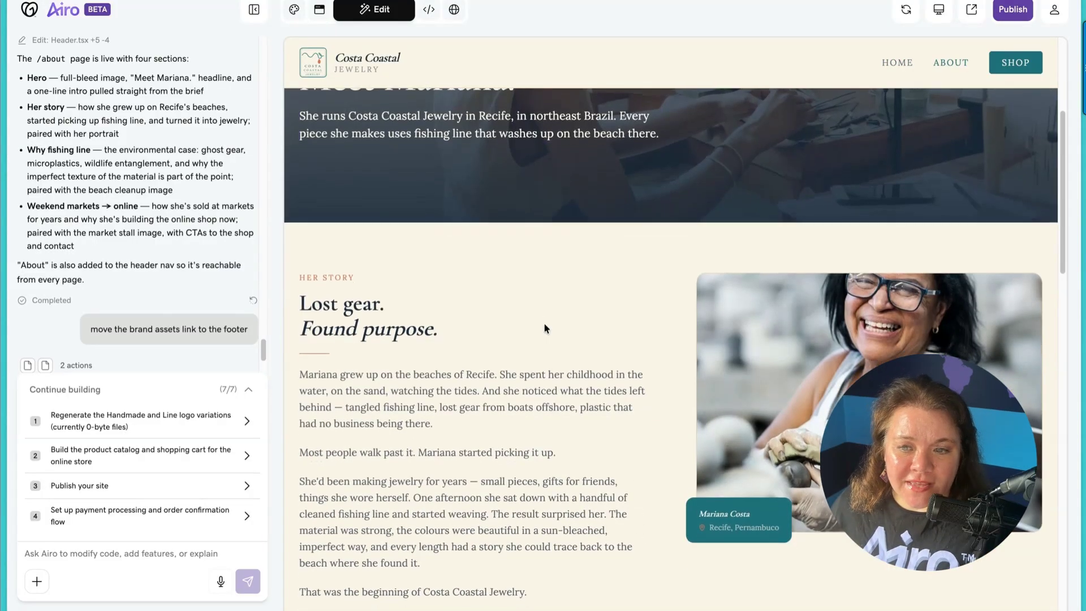
pyautogui.scroll(-3, 543, 335)
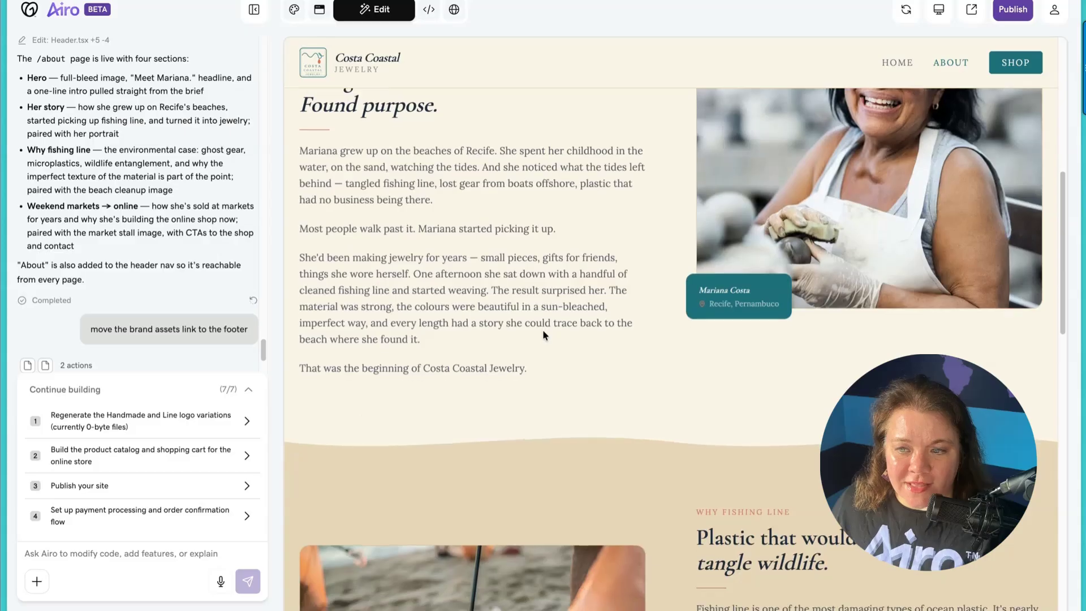
pyautogui.scroll(-2, 543, 335)
pyautogui.scroll(-3, 543, 335)
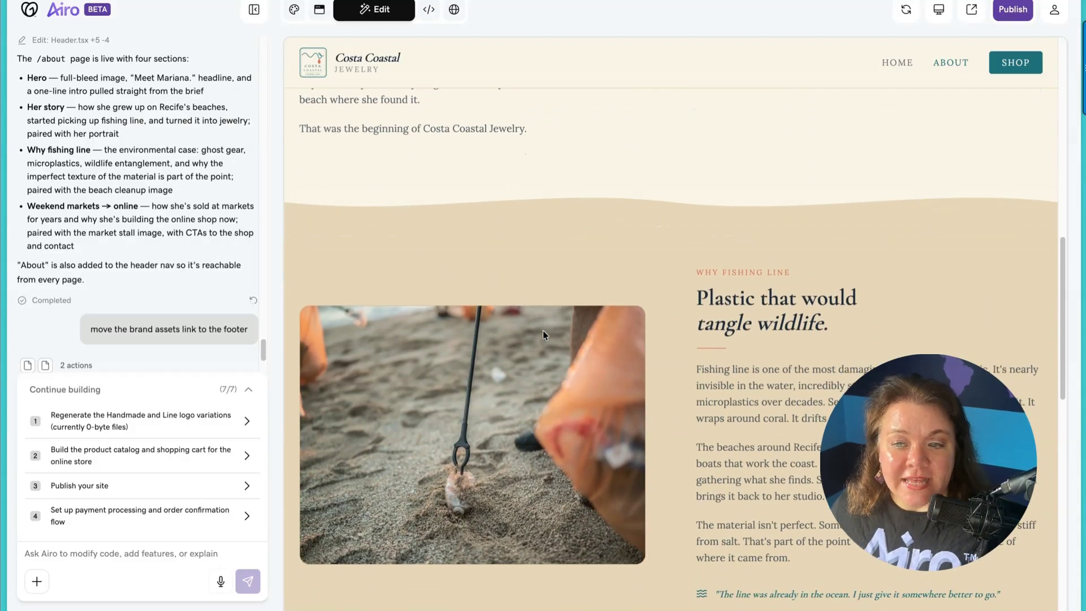
pyautogui.scroll(-6, 543, 334)
pyautogui.scroll(-5, 543, 334)
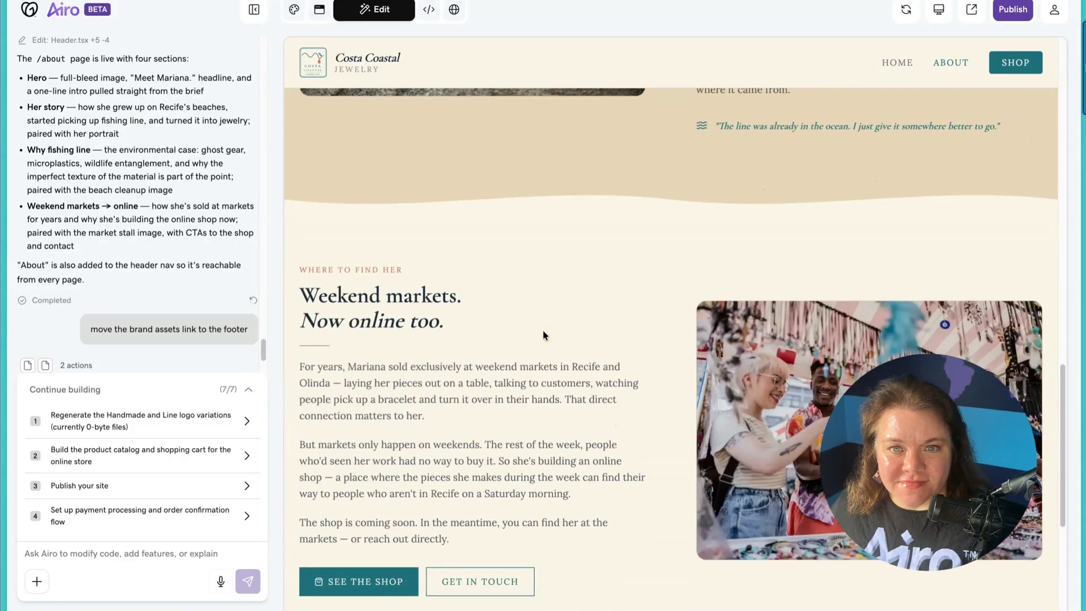
pyautogui.scroll(-5, 543, 334)
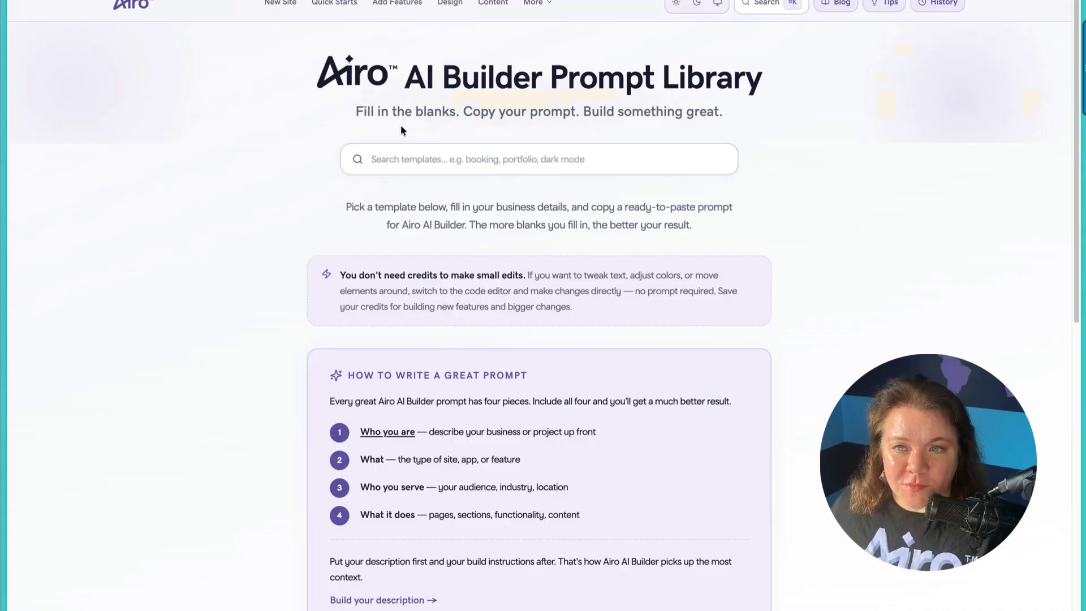
# Switch to the Airo AI Builder Prompt Library and read the guidance on writing a great prompt and the template categories.
pyautogui.scroll(-1, 401, 126)
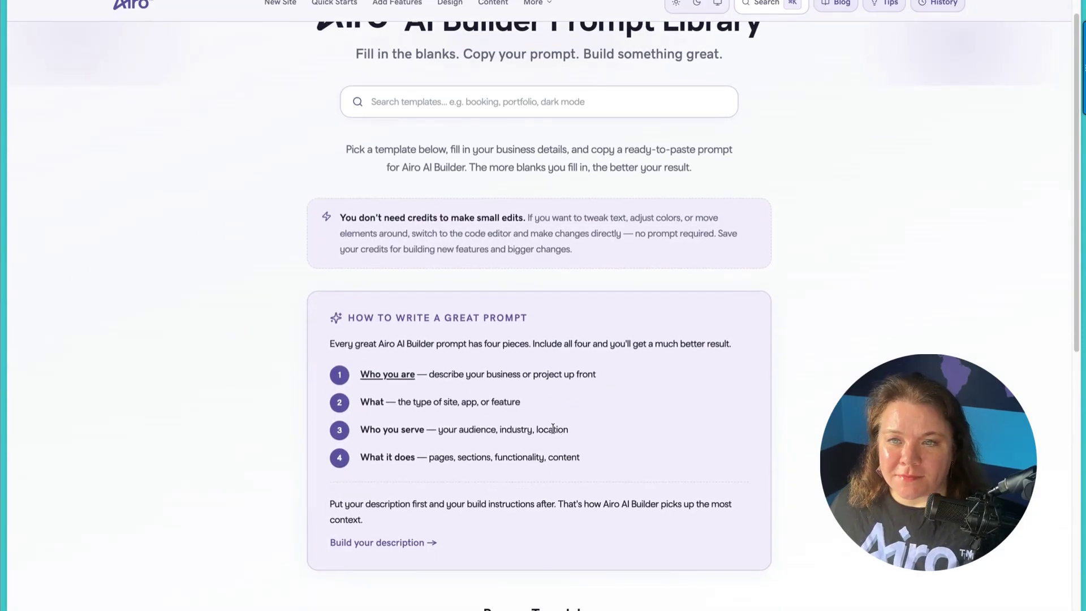
pyautogui.scroll(1, 541, 439)
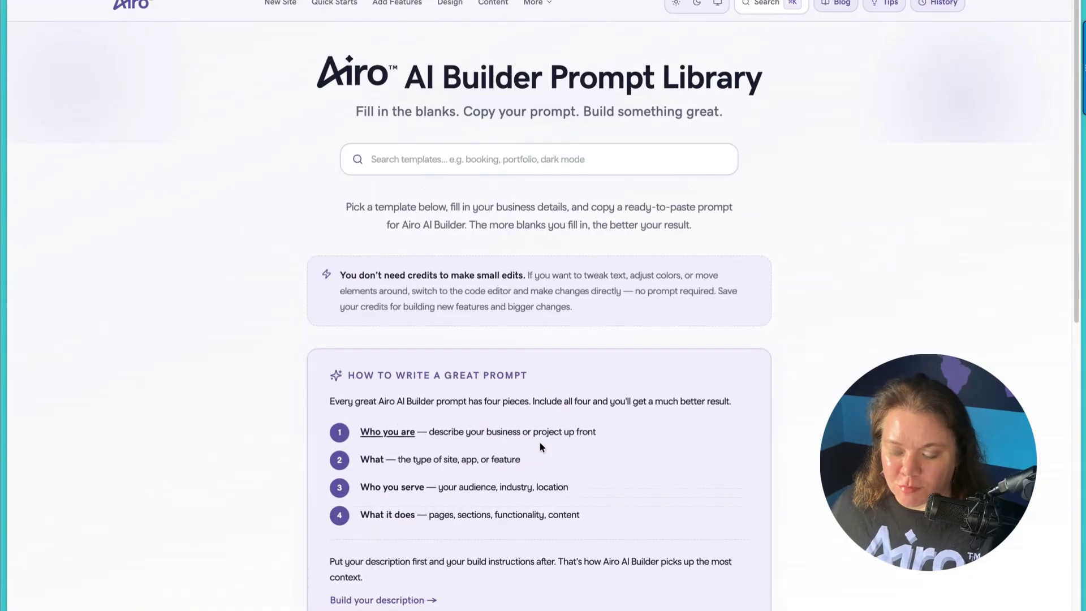
pyautogui.scroll(-1, 542, 457)
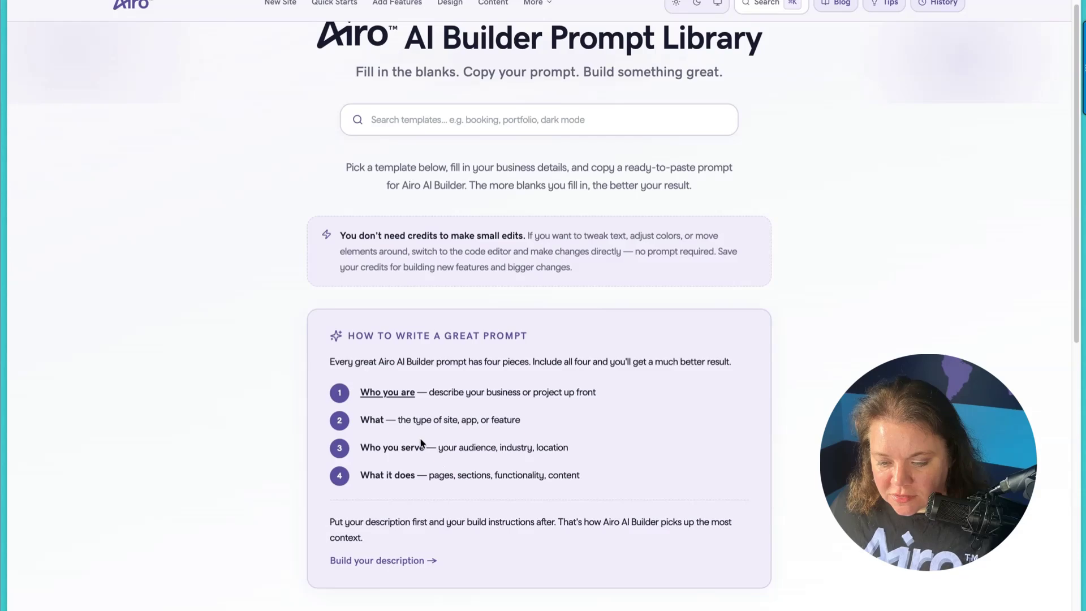
pyautogui.scroll(-3, 605, 496)
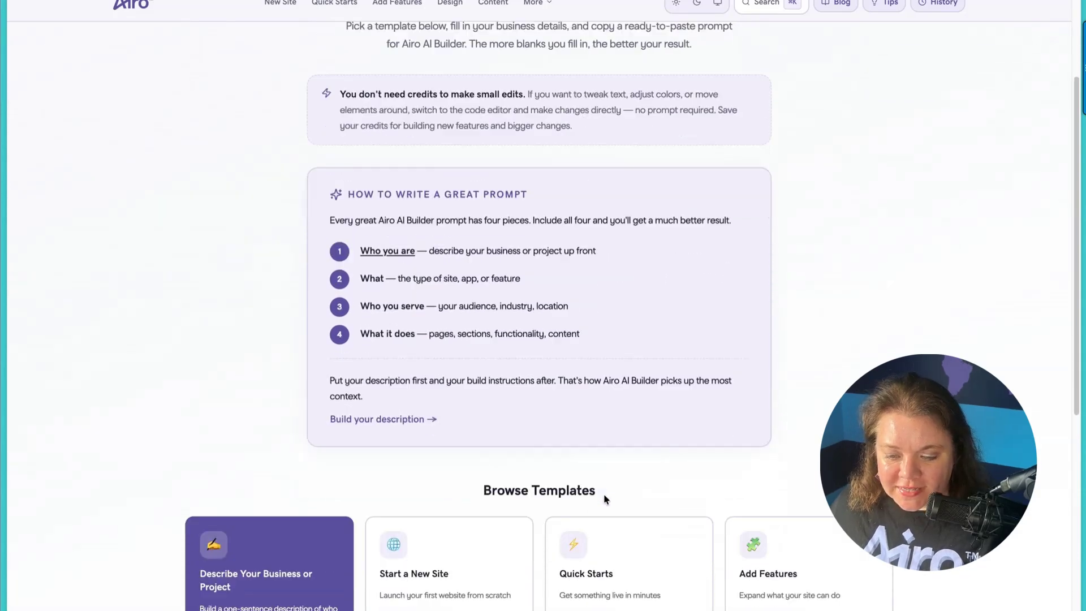
pyautogui.scroll(-3, 340, 373)
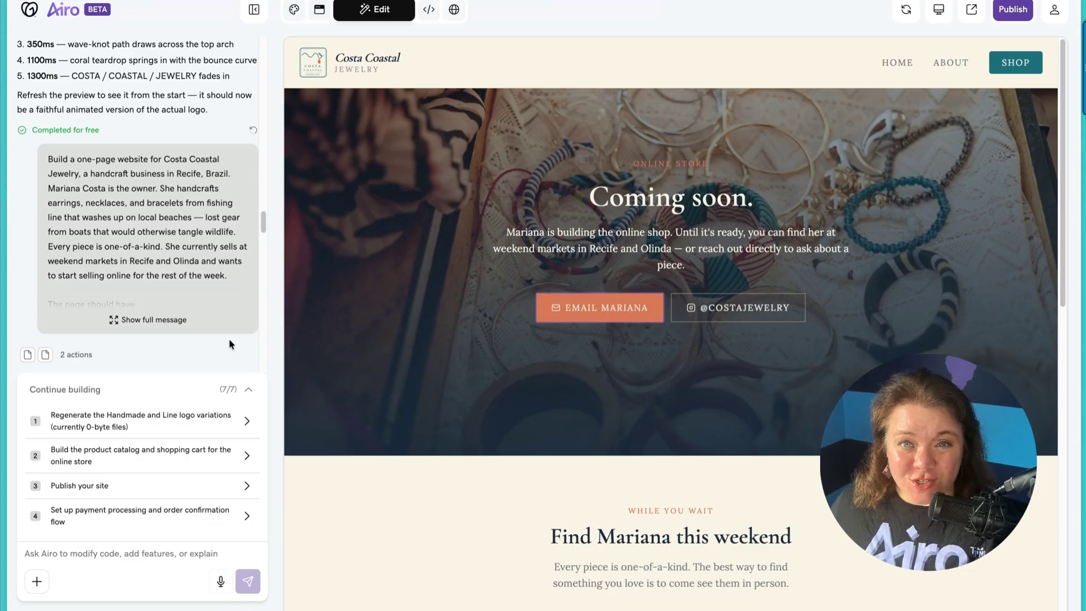
# Return to the site builder and submit the prepared prompt for a three-product store with Stripe test-mode checkout, inventory and an order admin view.
pyautogui.scroll(-1, 198, 339)
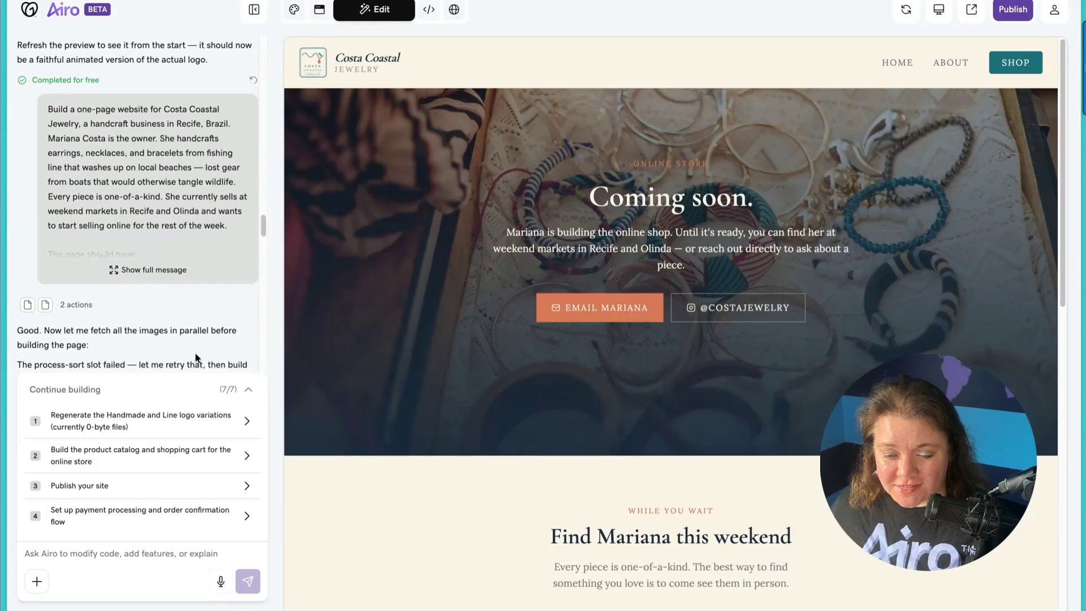
pyautogui.click(164, 551)
pyautogui.hotkey('ctrl', 'v')
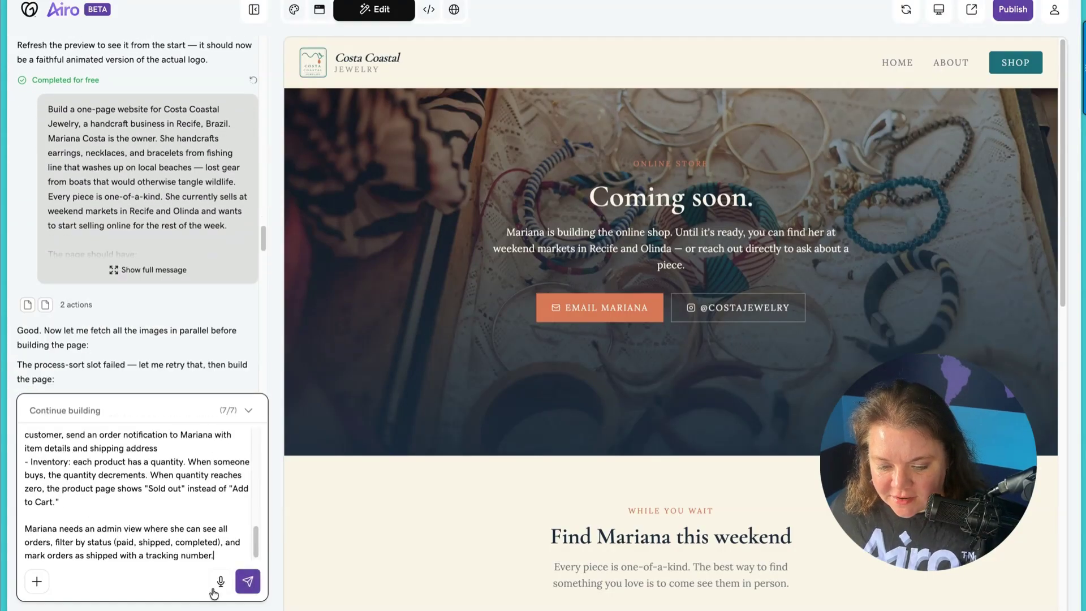
pyautogui.click(248, 581)
# Read the full submitted store prompt, including its products, checkout flow and admin view requirements, and close it.
pyautogui.click(114, 468)
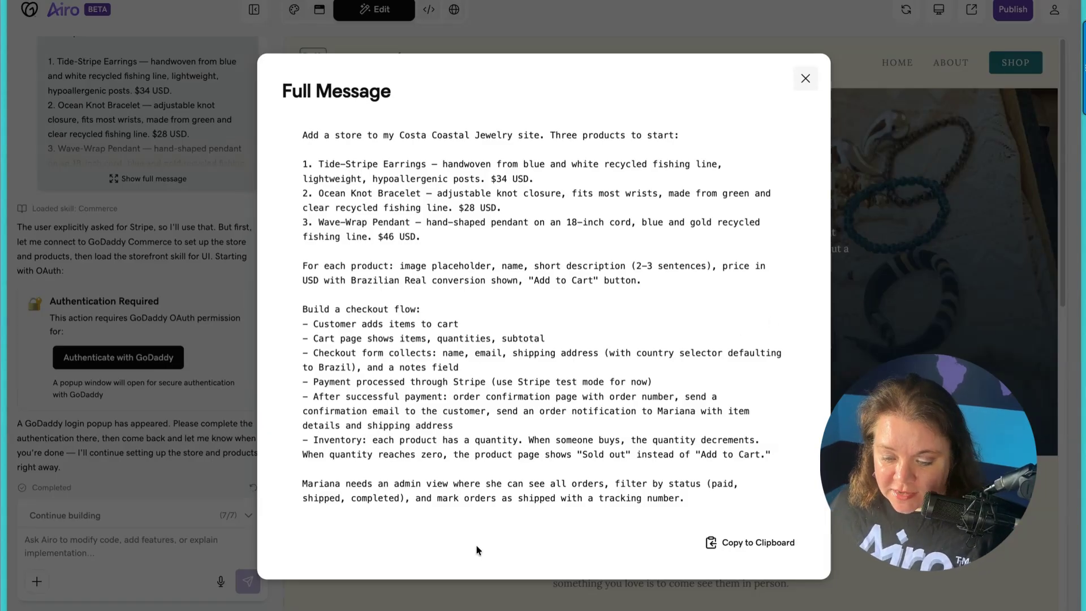
pyautogui.tripleClick(511, 485)
pyautogui.click(740, 489)
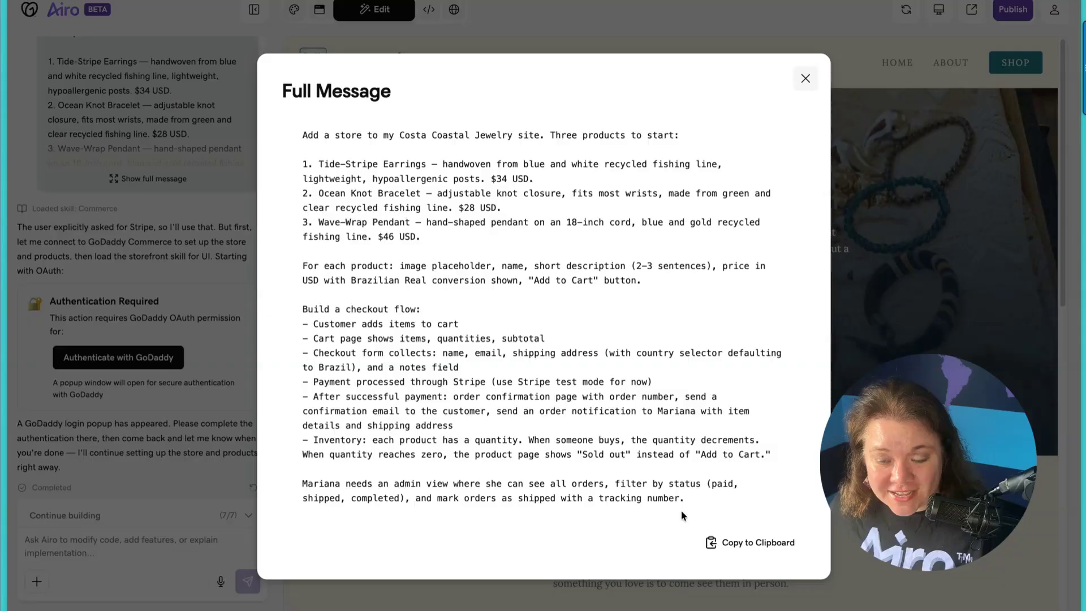
pyautogui.click(805, 78)
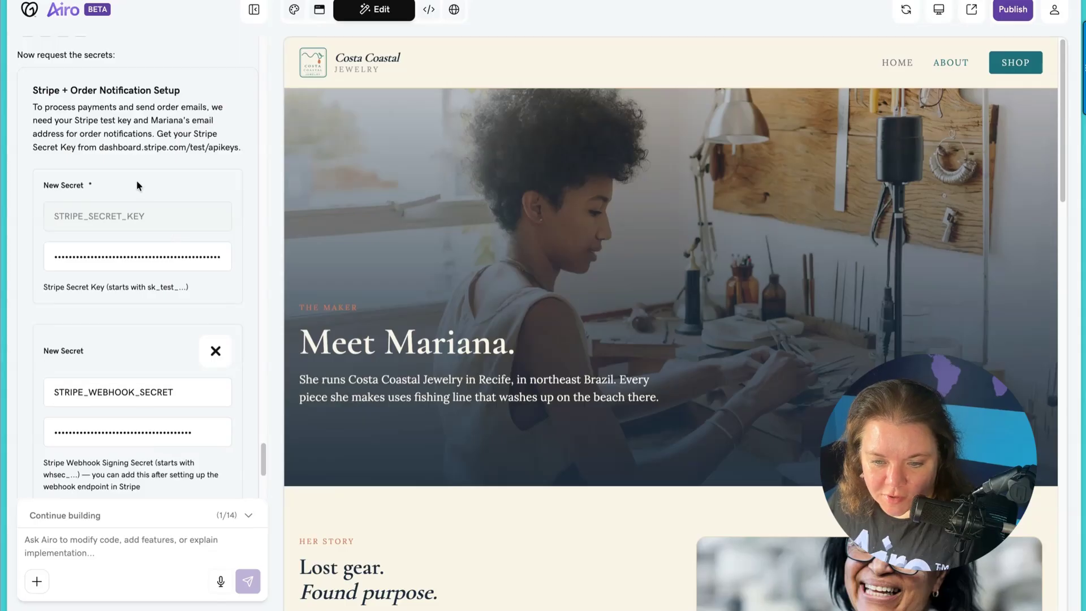
# Examine the Stripe and order notification setup form with its secret key and webhook secret entries.
pyautogui.scroll(3, 137, 180)
pyautogui.scroll(-2, 125, 192)
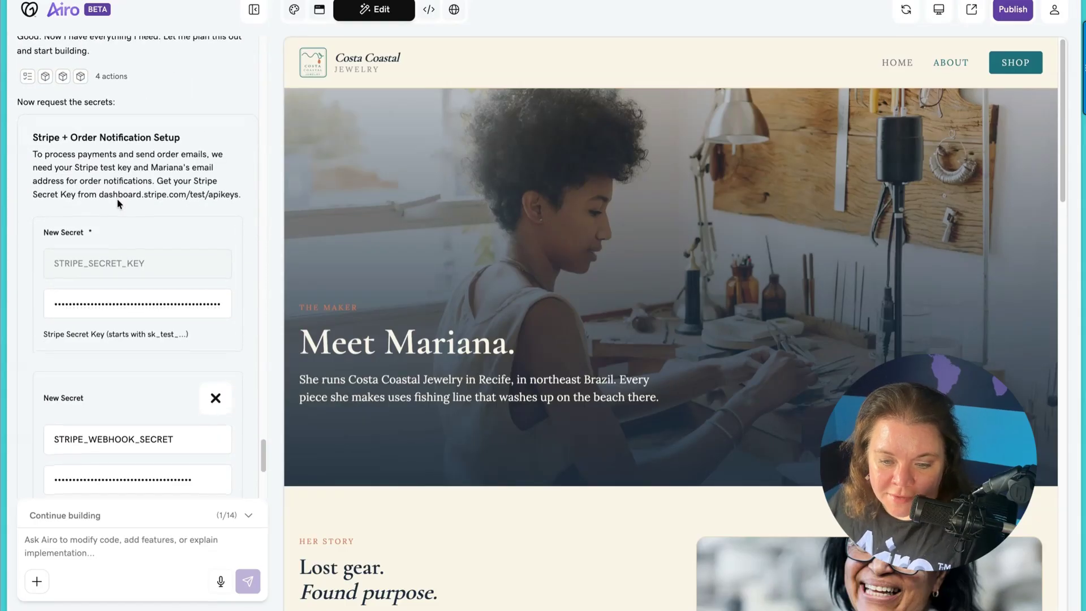
pyautogui.scroll(-1, 117, 199)
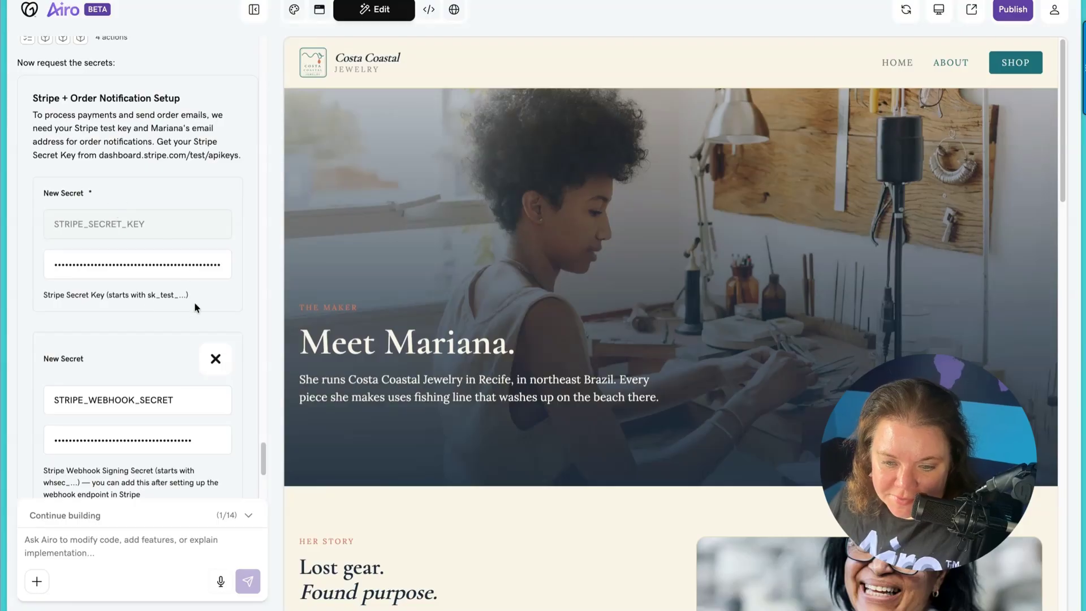
pyautogui.scroll(-1, 157, 409)
pyautogui.scroll(-5, 157, 403)
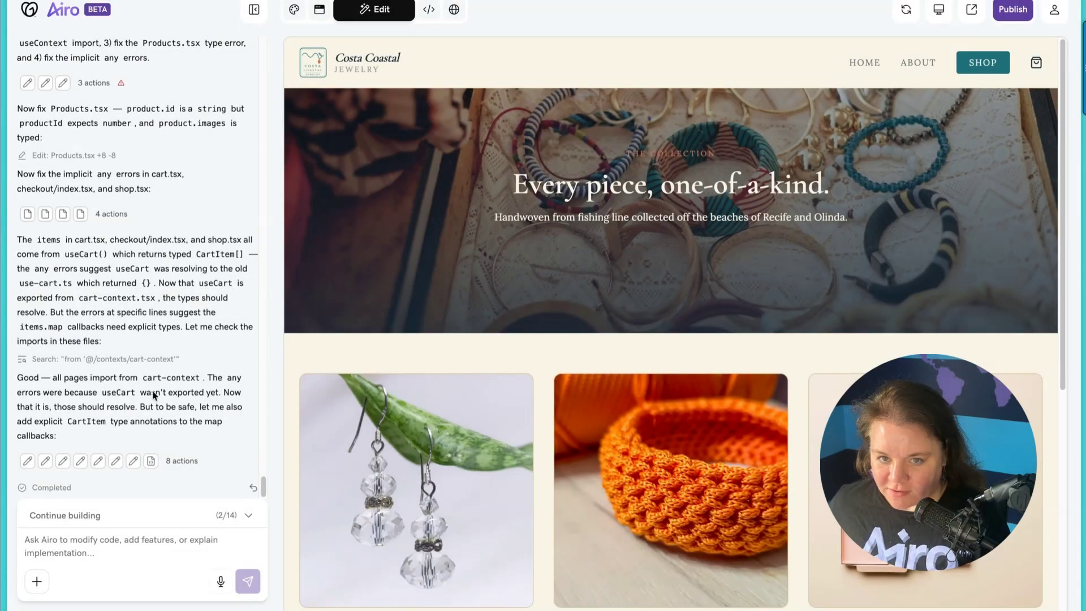
# Review the builder's list of code fixes and the three product cards with prices on the new shop page.
pyautogui.scroll(8, 90, 329)
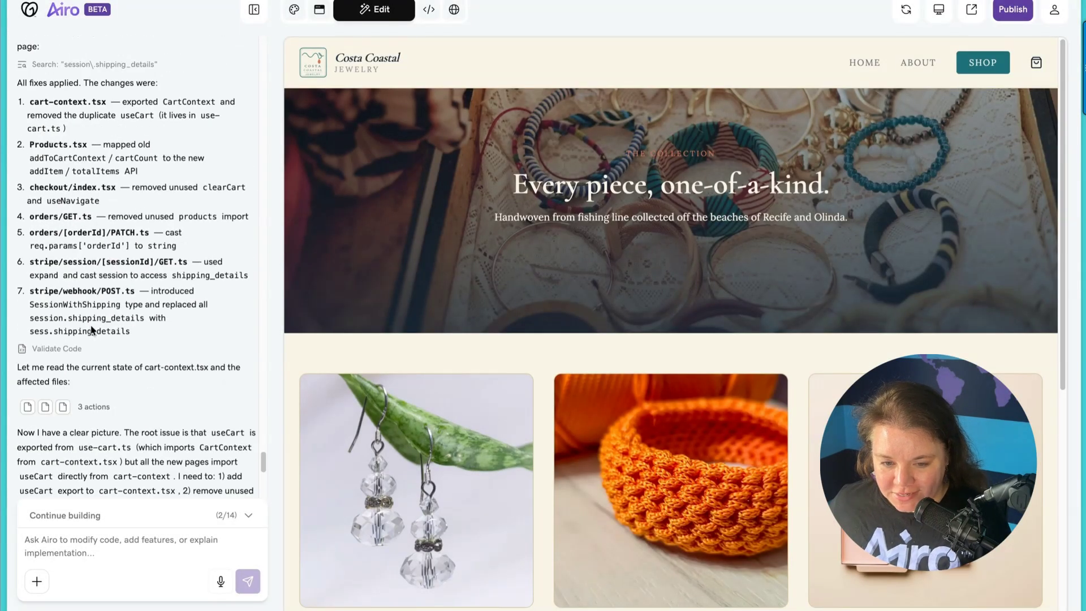
pyautogui.scroll(-8, 90, 330)
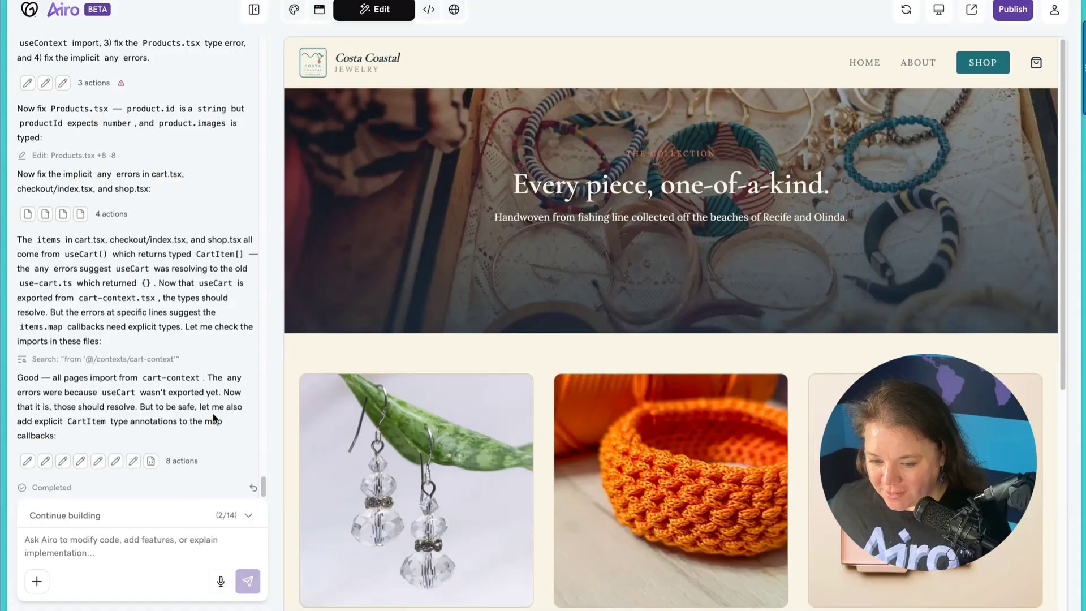
pyautogui.scroll(-1, 575, 543)
pyautogui.scroll(-1, 575, 543)
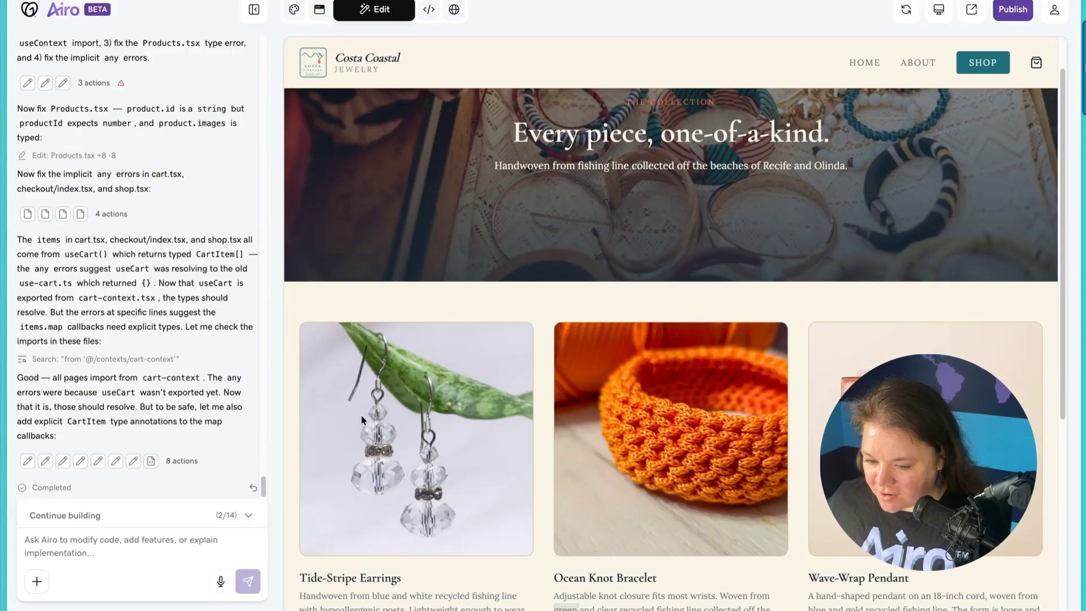
pyautogui.scroll(-7, 688, 430)
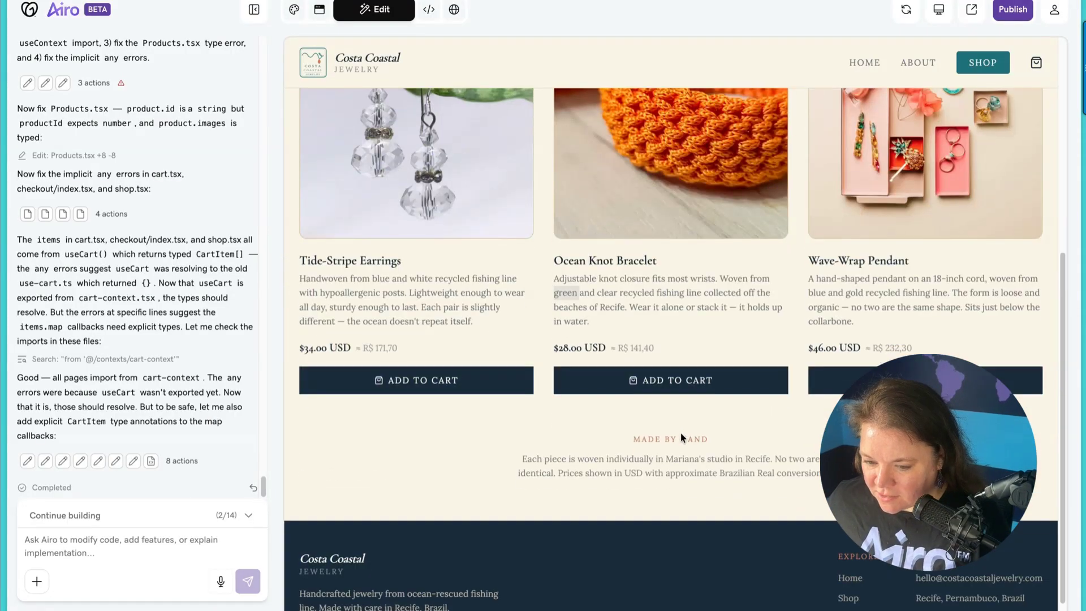
pyautogui.scroll(6, 681, 434)
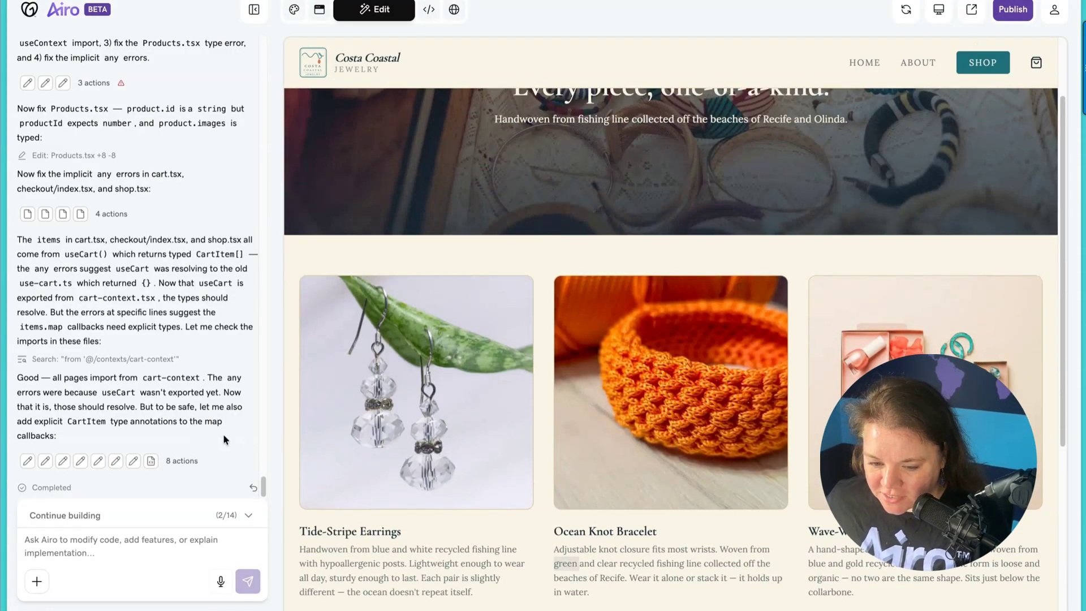
pyautogui.scroll(-2, 429, 436)
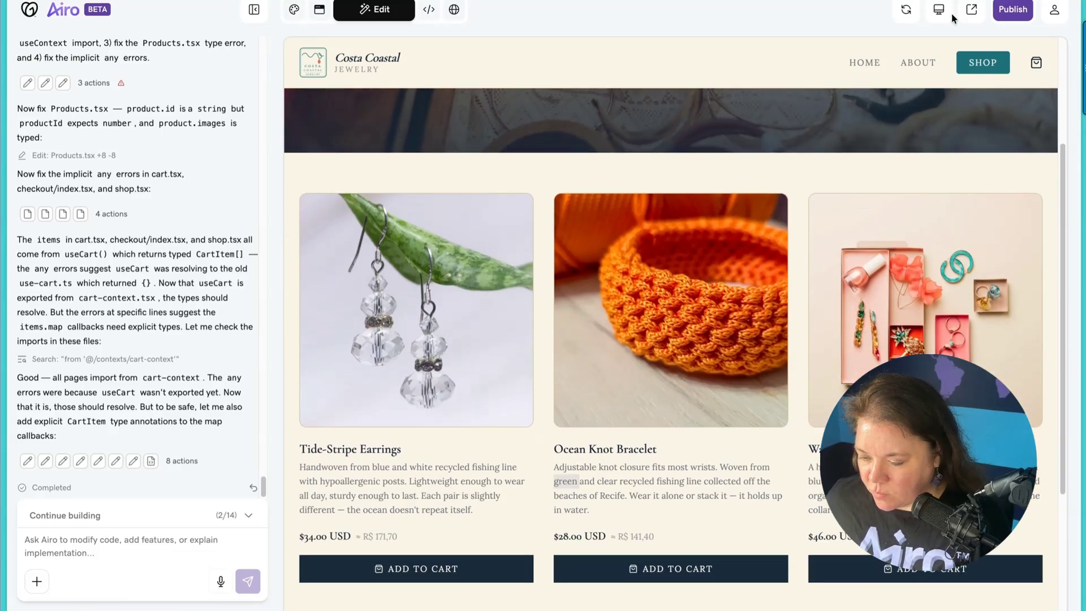
# Open the site preview with the recent edits in a separate page and bring up the shop's product cards.
pyautogui.click(970, 10)
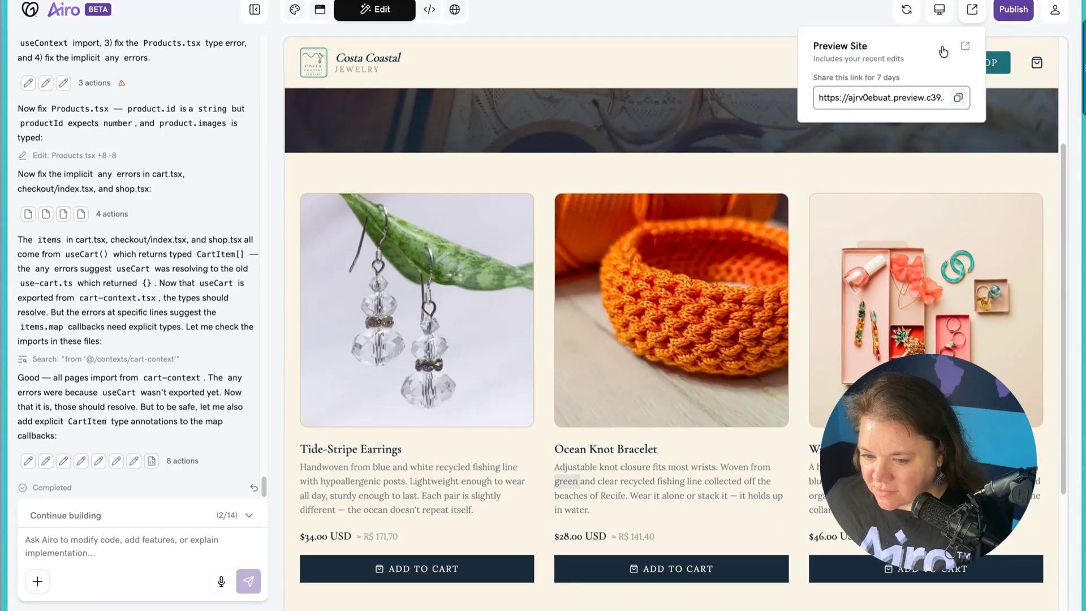
pyautogui.click(965, 45)
pyautogui.scroll(-4, 155, 402)
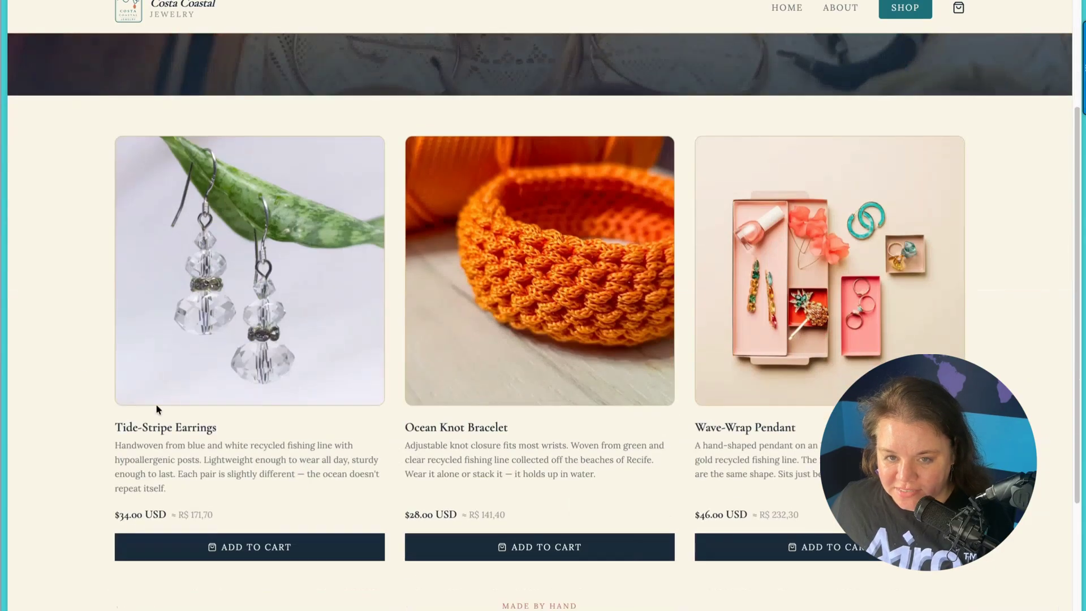
# Add the Tide-Stripe Earrings to the cart and proceed from the cart to checkout.
pyautogui.click(232, 548)
pyautogui.click(959, 9)
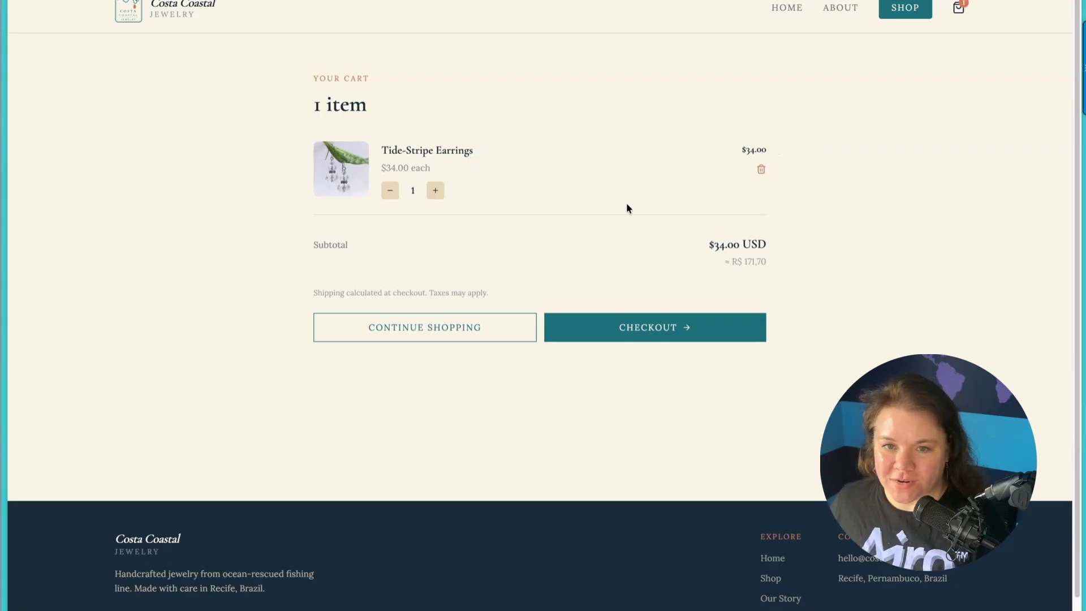
pyautogui.scroll(-1, 582, 164)
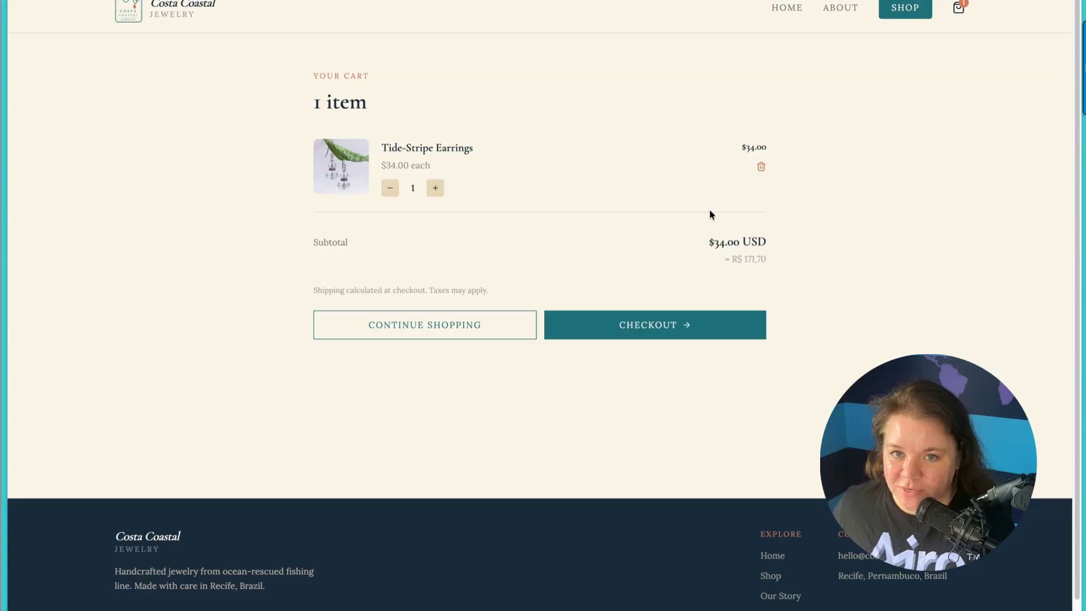
pyautogui.click(680, 333)
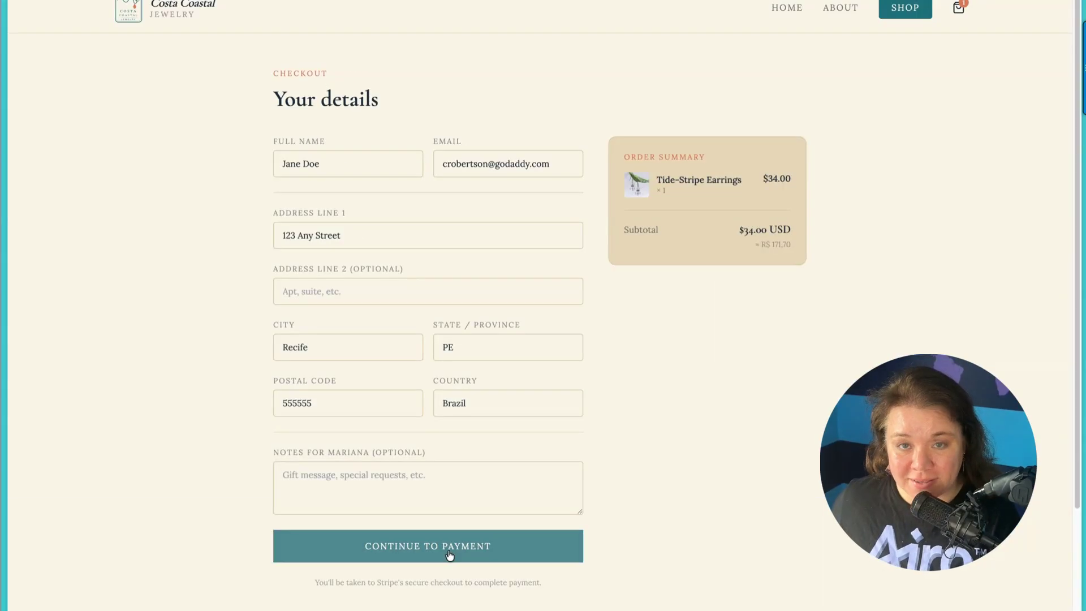
# Continue from the customer details to Stripe's sandbox payment page, pay for the earrings by card, and decline saving the card.
pyautogui.click(449, 552)
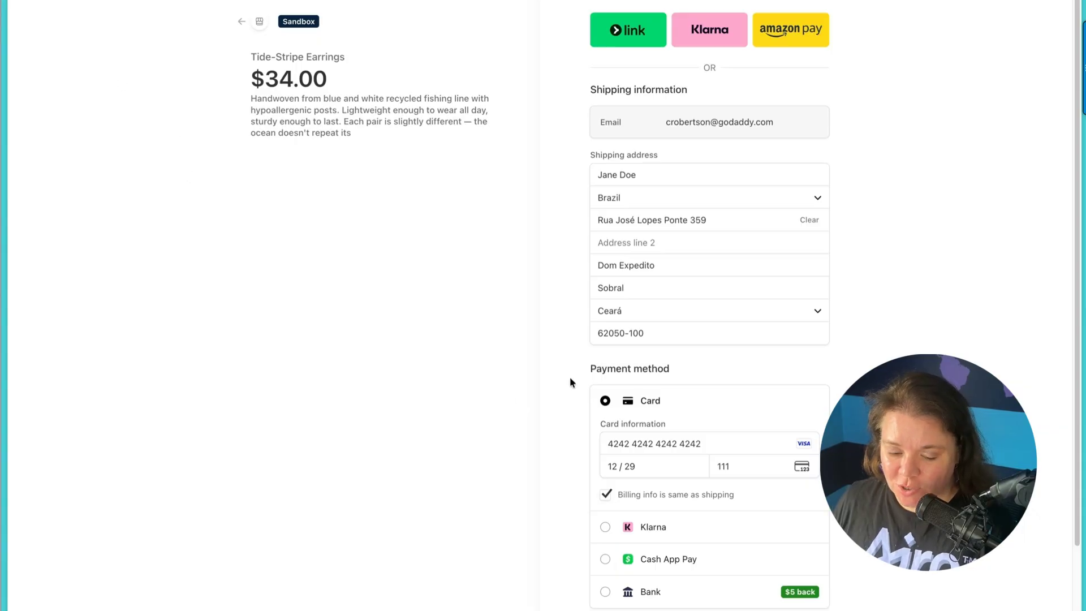
pyautogui.scroll(-2, 569, 382)
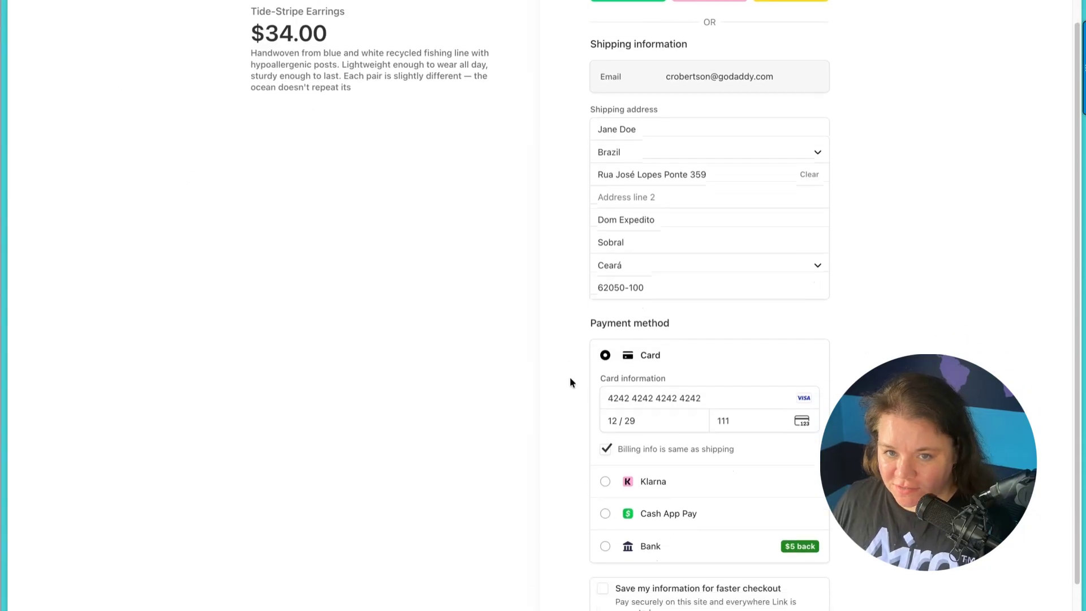
pyautogui.scroll(2, 571, 382)
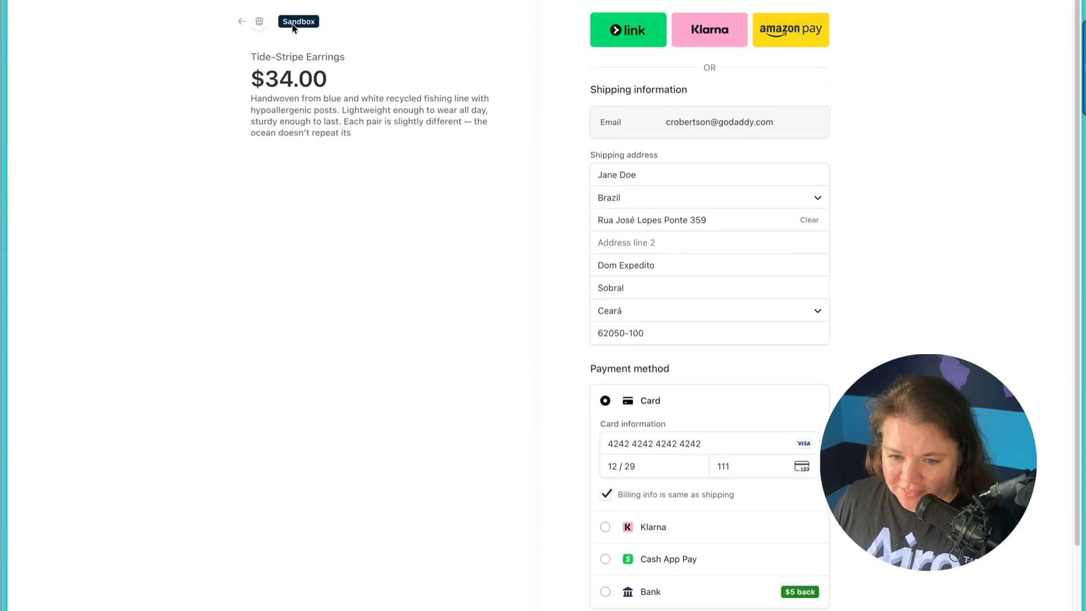
pyautogui.scroll(-3, 665, 305)
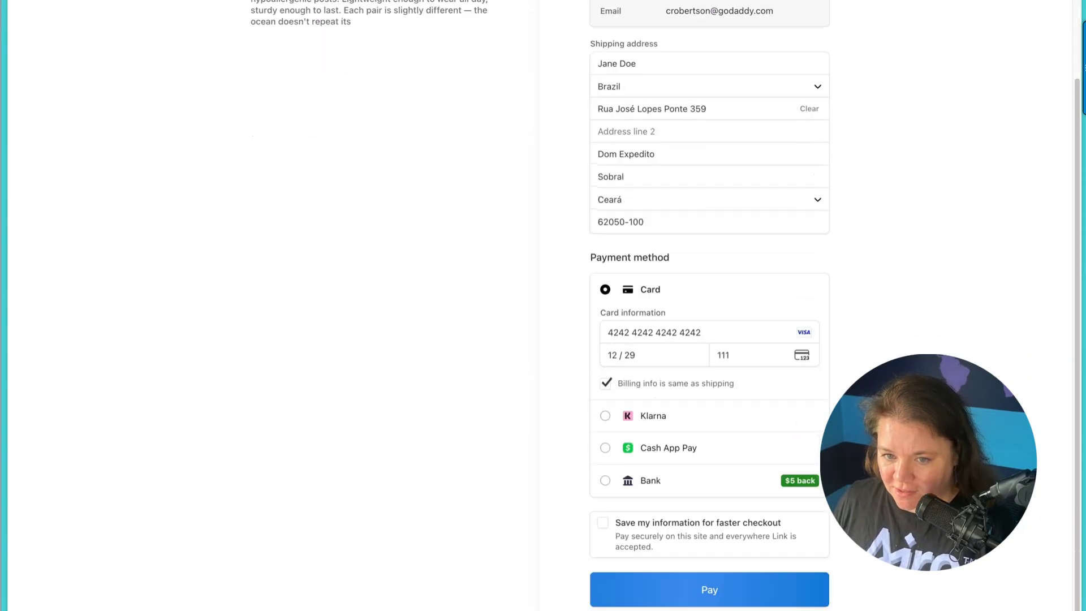
pyautogui.click(728, 583)
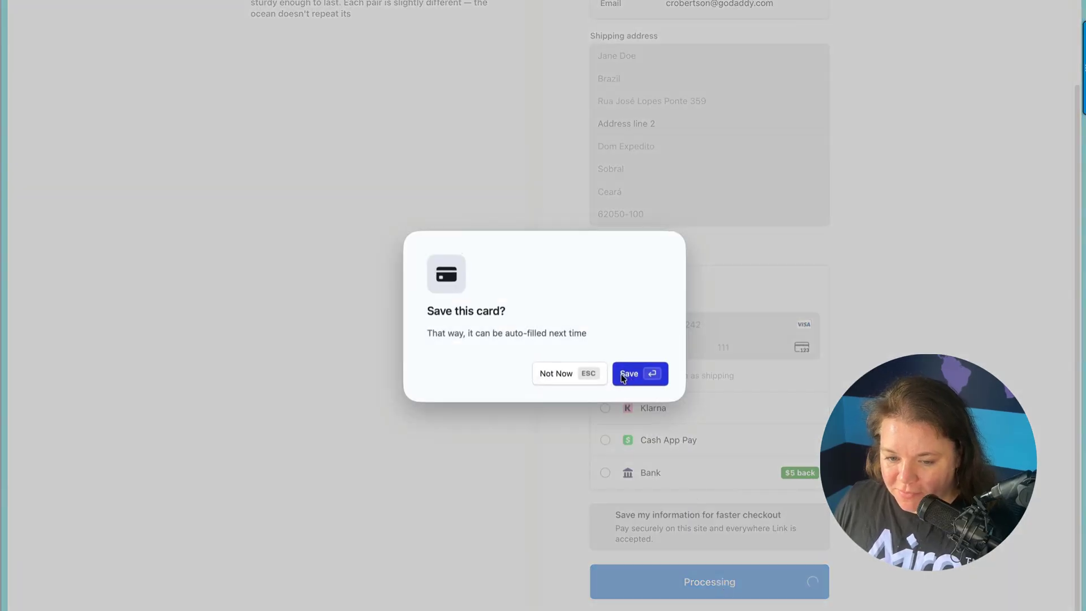
pyautogui.click(558, 374)
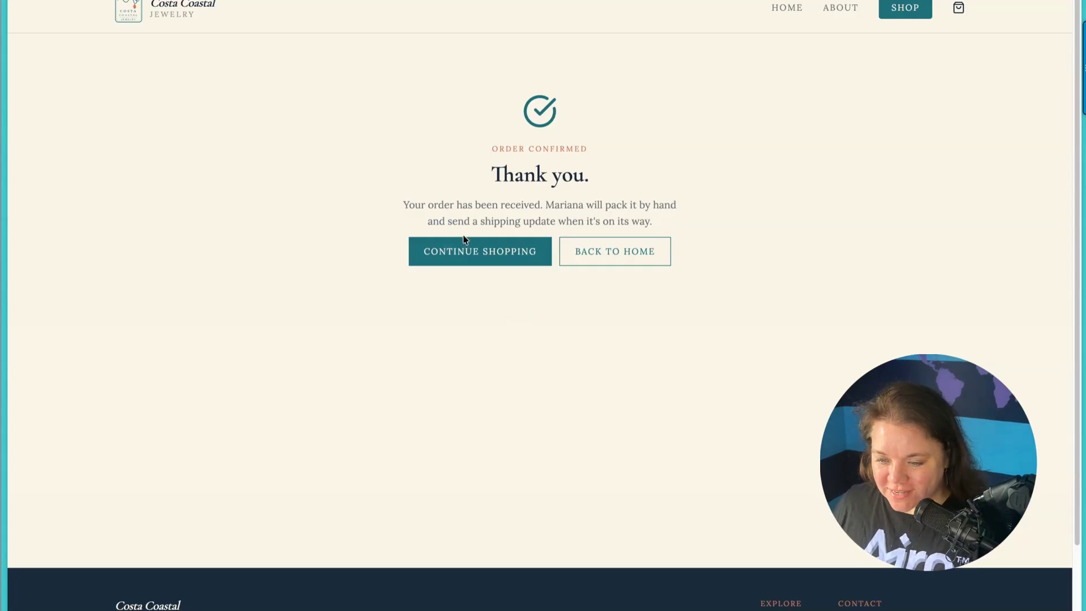
# Leave the order confirmation to continue shopping and look through the site's collection section.
pyautogui.click(498, 257)
pyautogui.scroll(-15, 246, 297)
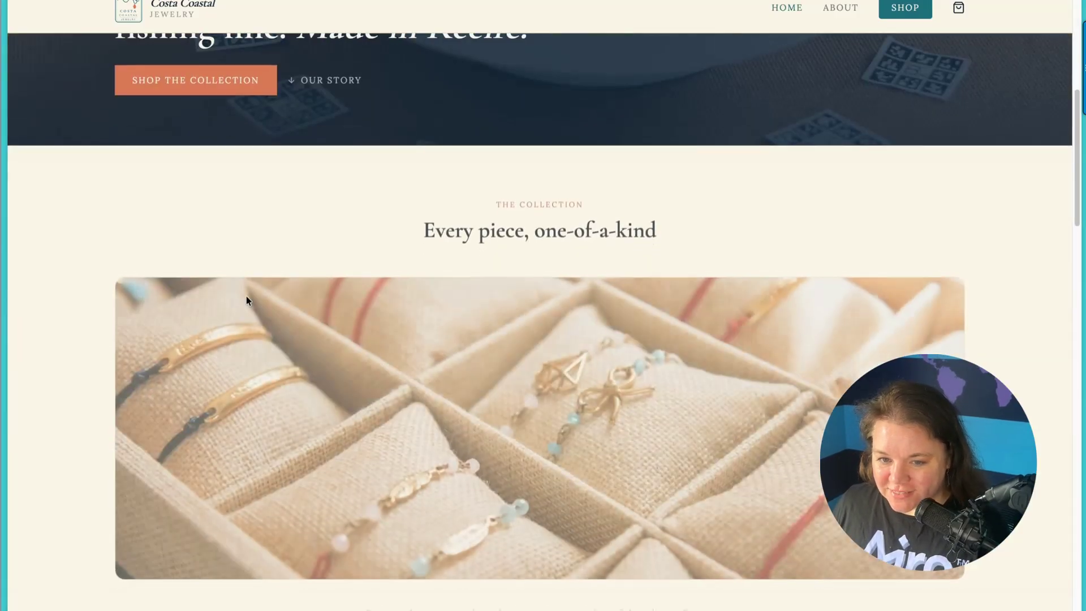
pyautogui.scroll(-5, 246, 300)
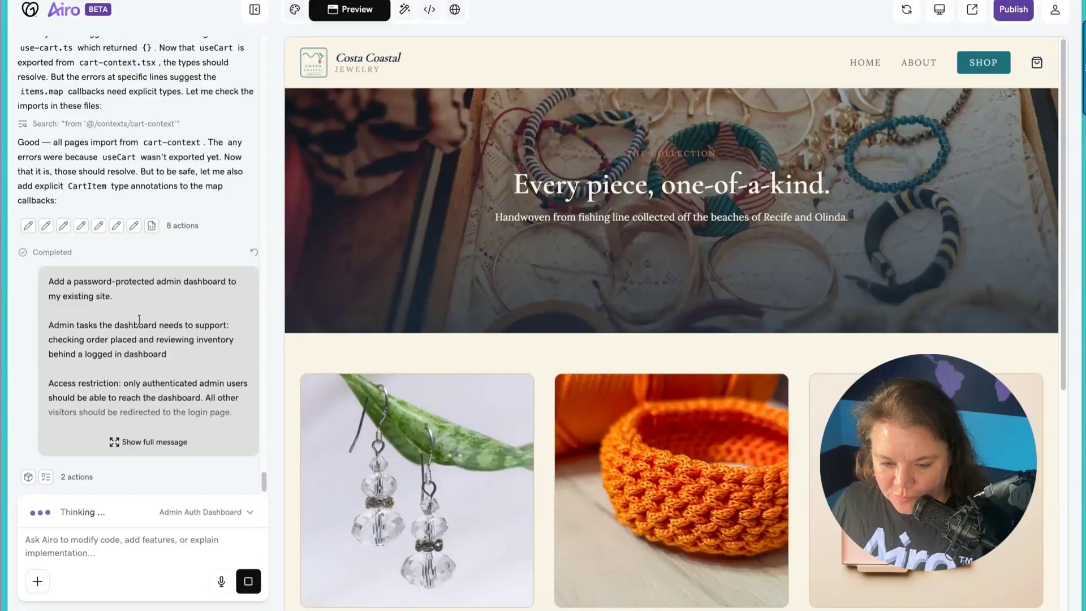
# Expand the full prompt requesting a password-protected admin dashboard.
pyautogui.click(155, 443)
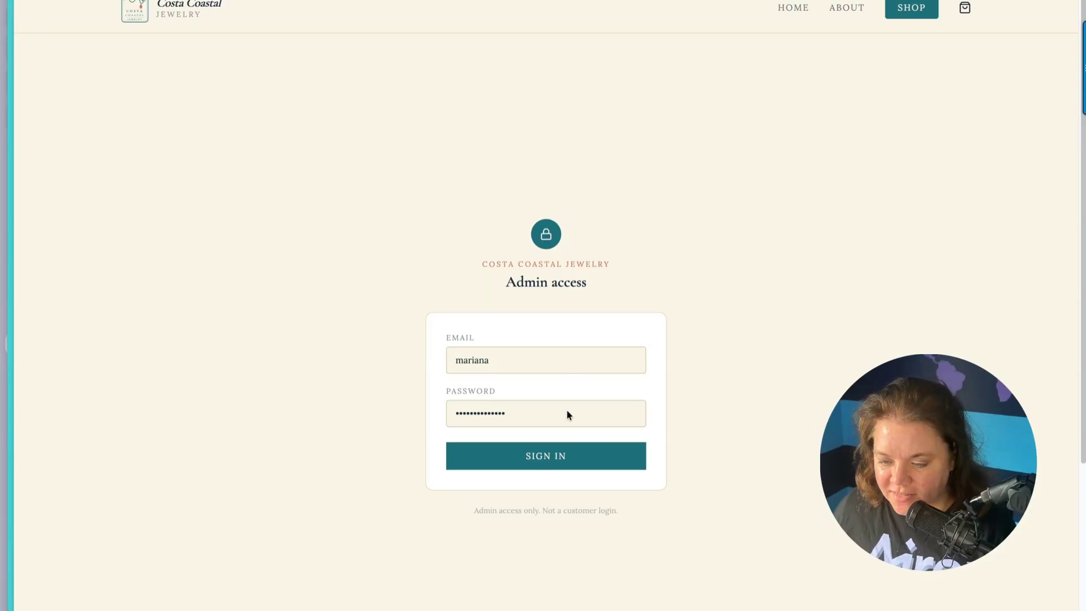
# Sign in to the store's admin area and expand the $34.00 order to examine its items and shipping address.
pyautogui.click(594, 456)
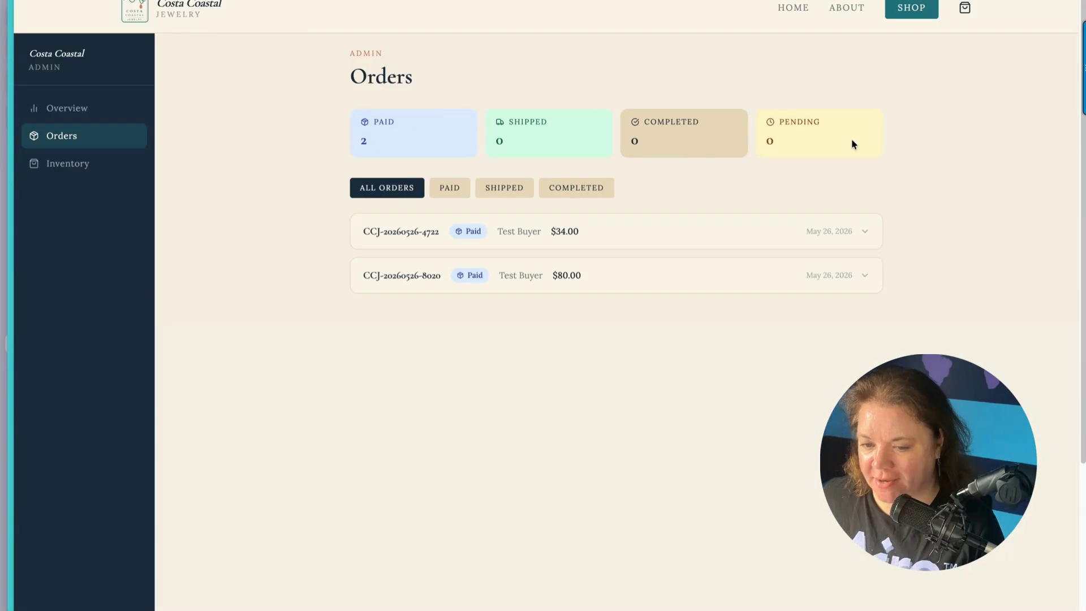
pyautogui.click(586, 242)
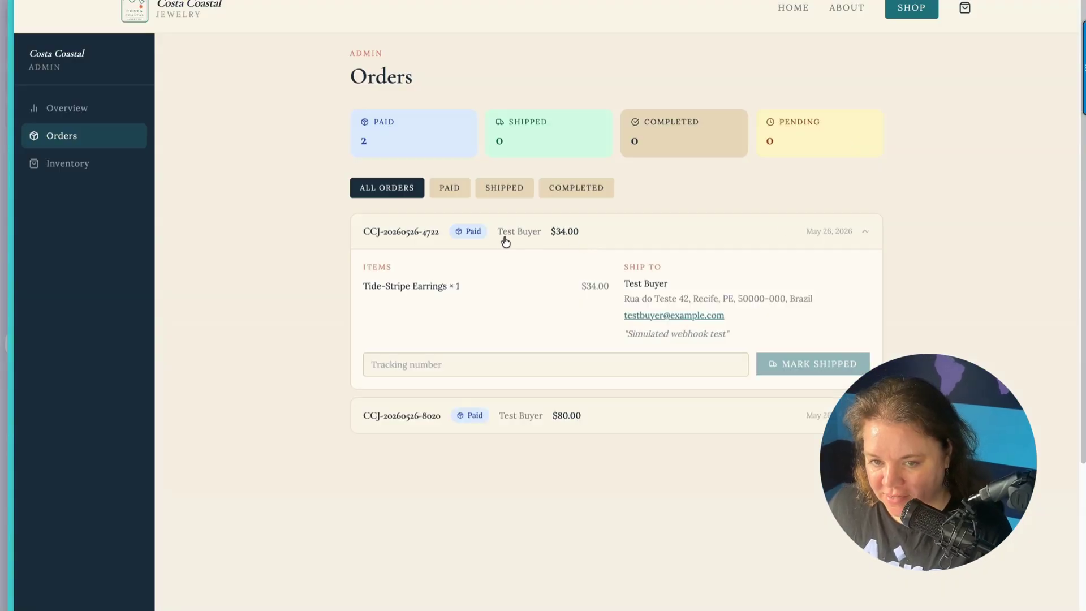
pyautogui.click(548, 361)
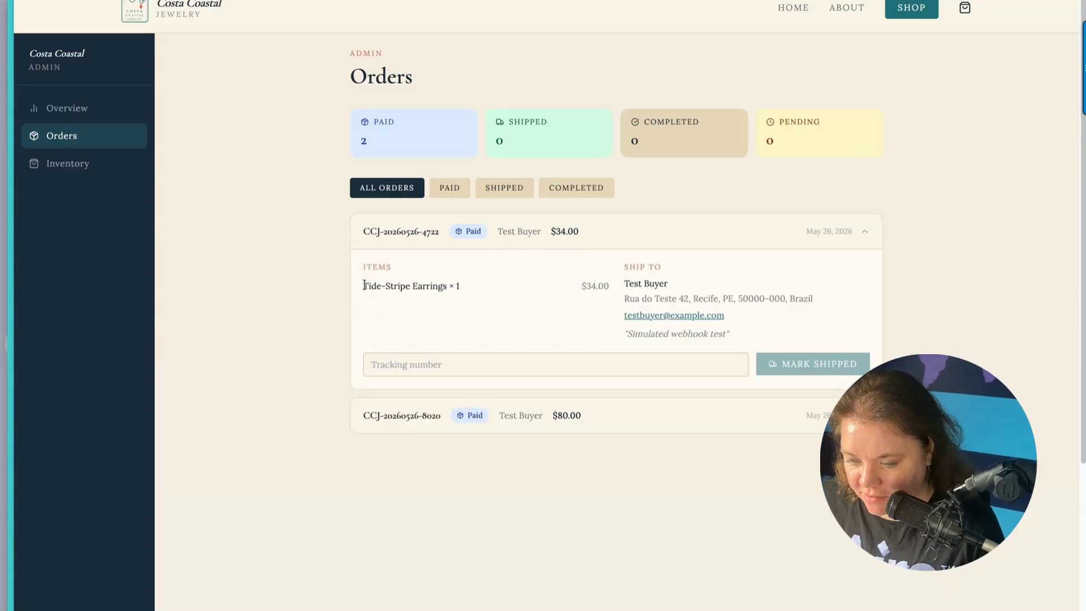
pyautogui.moveTo(363, 285); pyautogui.dragTo(474, 290)
pyautogui.moveTo(624, 298); pyautogui.dragTo(750, 300)
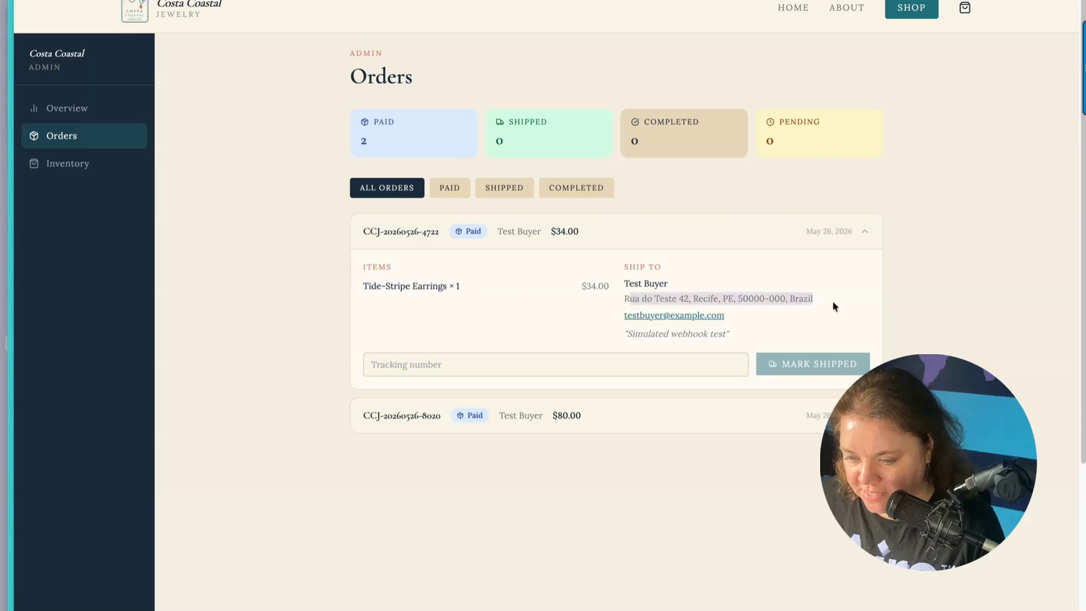
# Enter tracking number 321654+65 for the $34.00 Tide-Stripe Earrings order and mark it shipped.
pyautogui.click(678, 360)
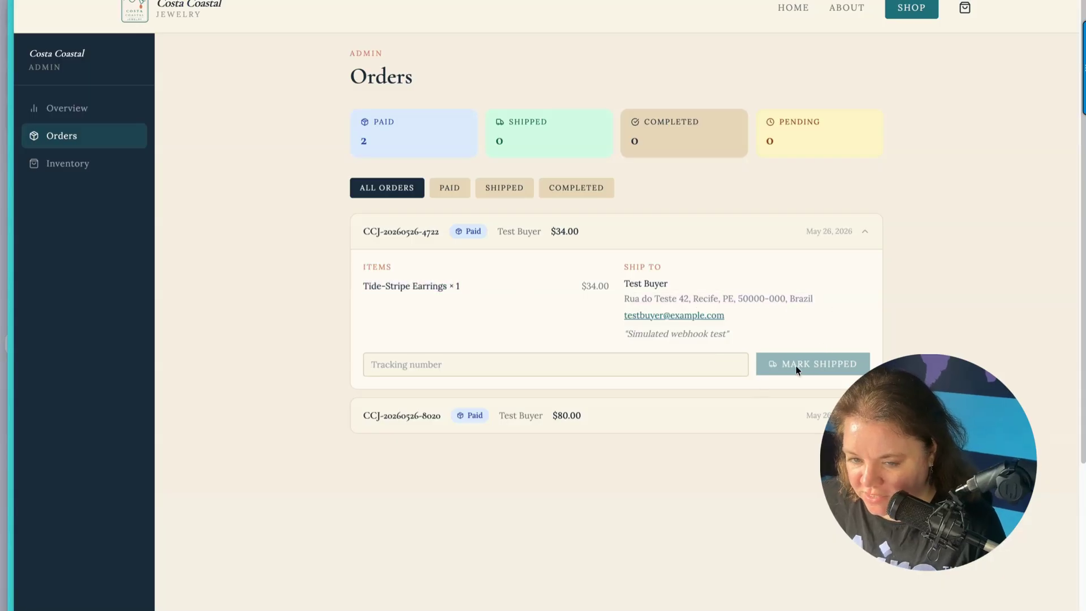
pyautogui.write('321')
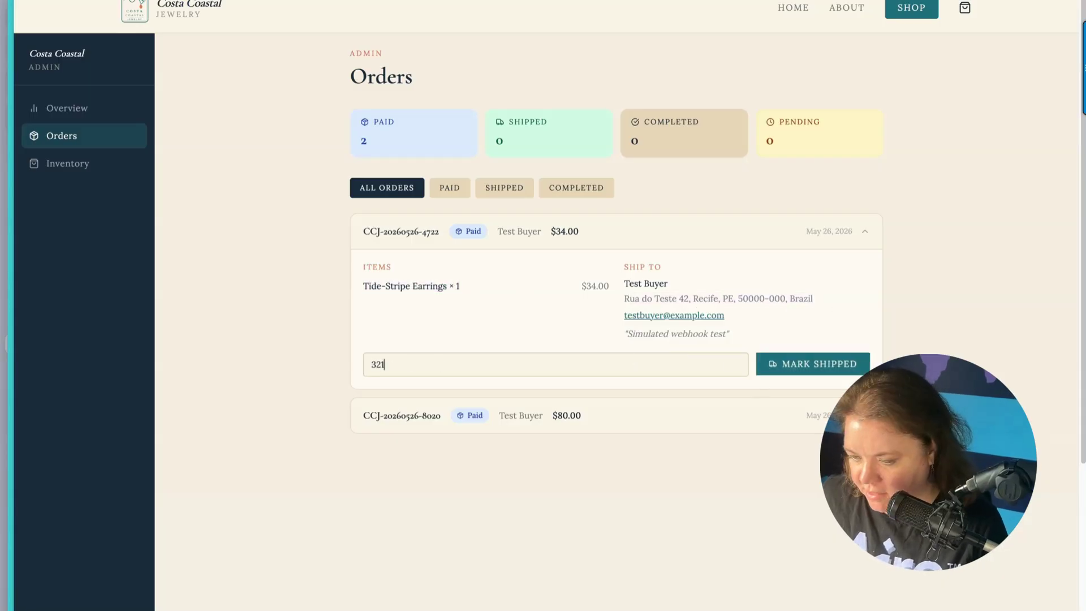
pyautogui.write('654+65')
pyautogui.click(785, 364)
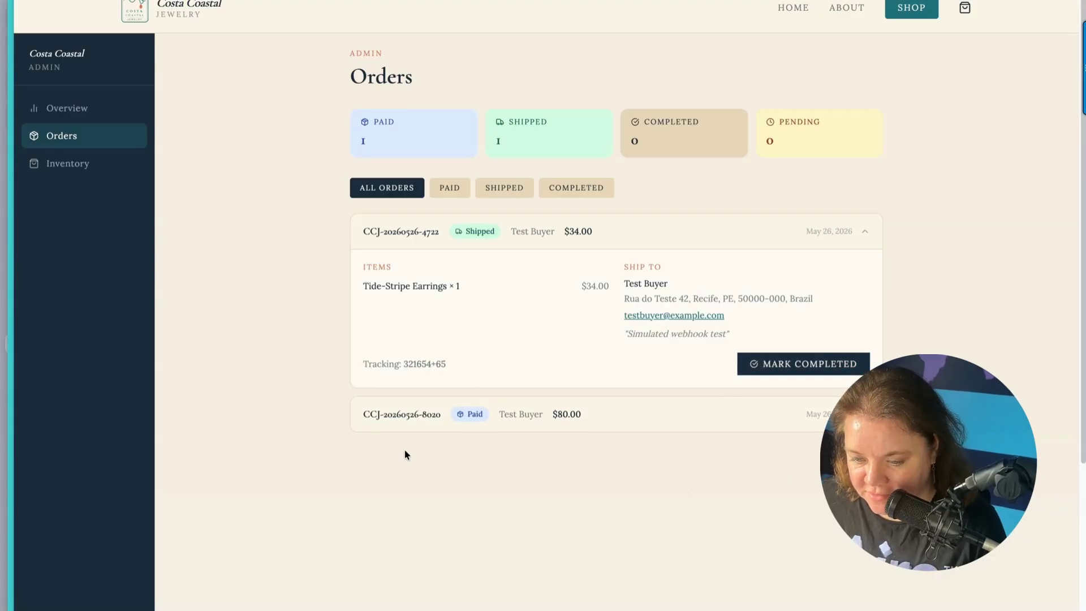
pyautogui.scroll(-1, 474, 369)
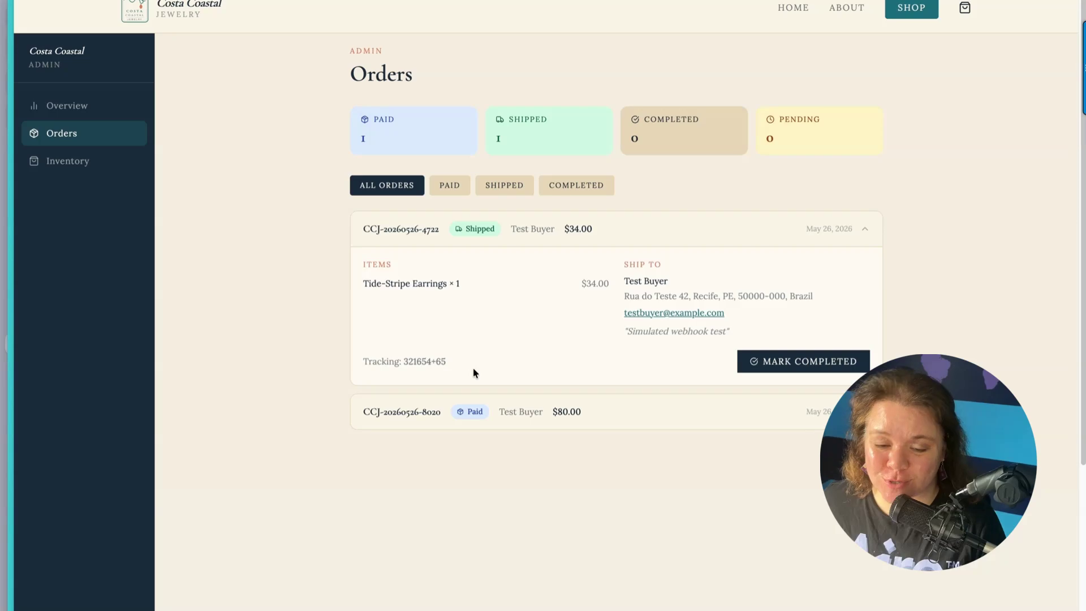
# Set the Tide-Stripe Earrings stock quantity to 11 in the admin inventory and look over the rest of the page.
pyautogui.click(100, 165)
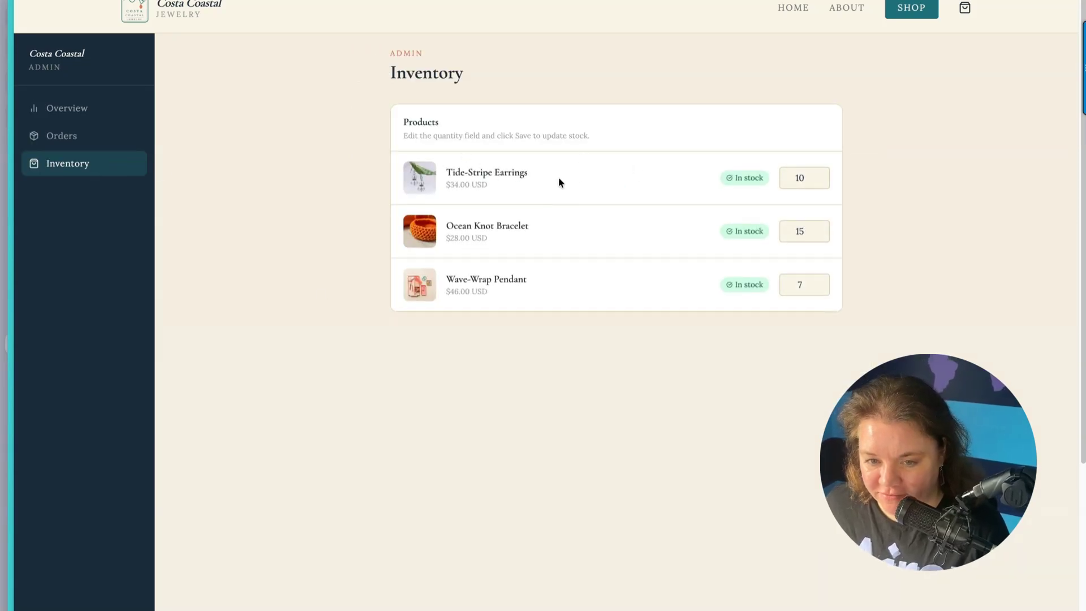
pyautogui.doubleClick(496, 172)
pyautogui.click(822, 174)
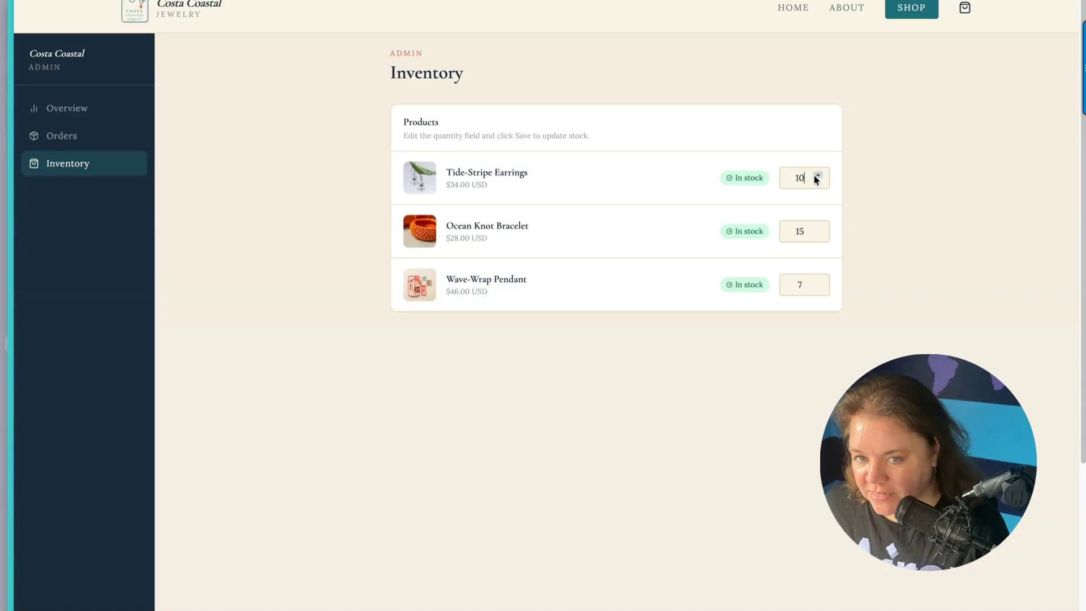
pyautogui.click(815, 177)
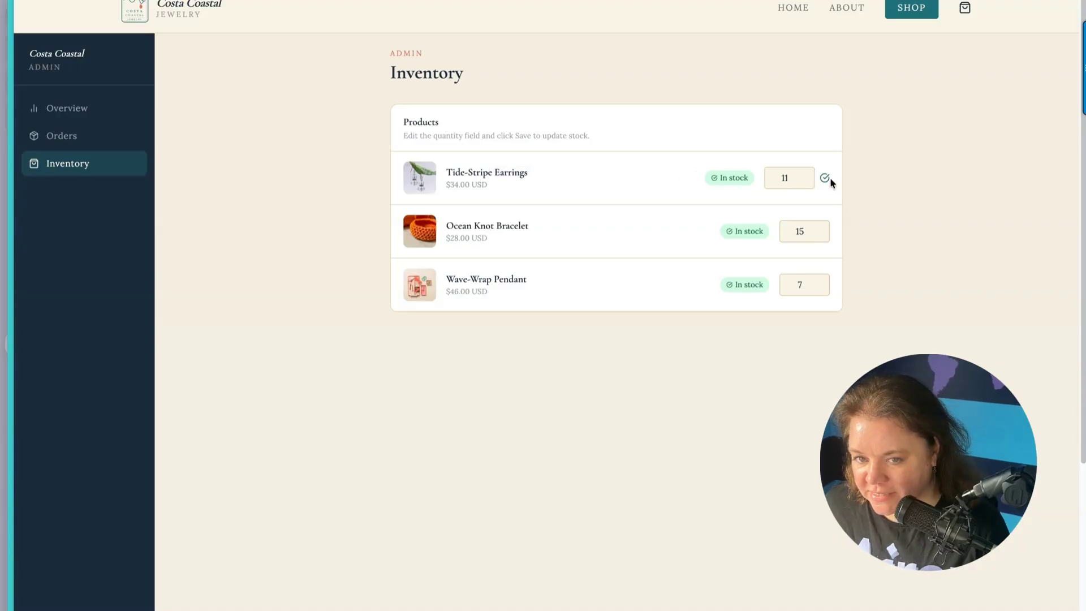
pyautogui.scroll(-5, 880, 35)
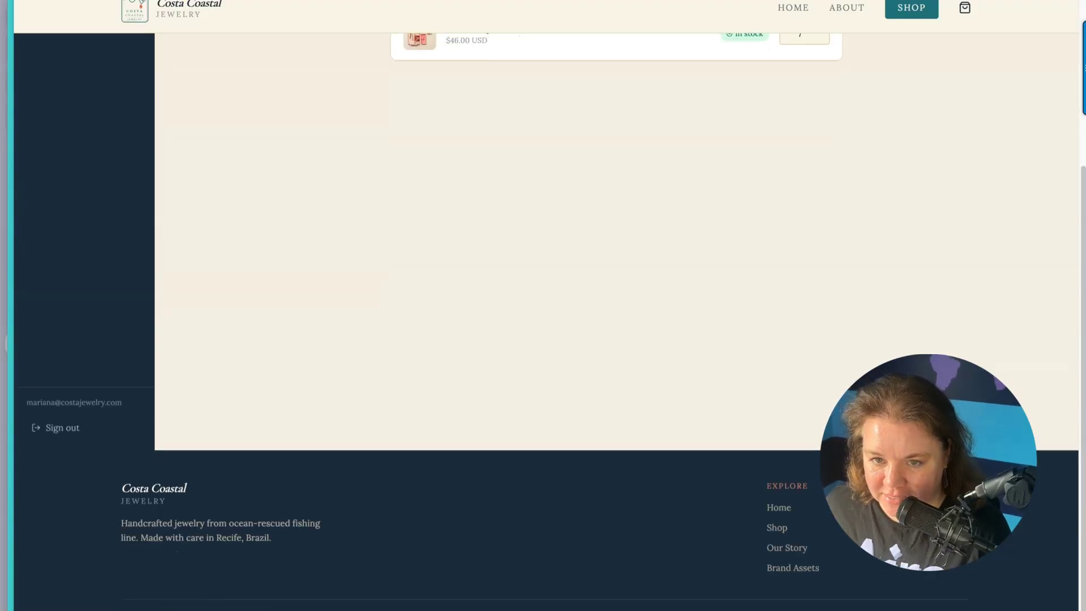
pyautogui.scroll(5, 617, 227)
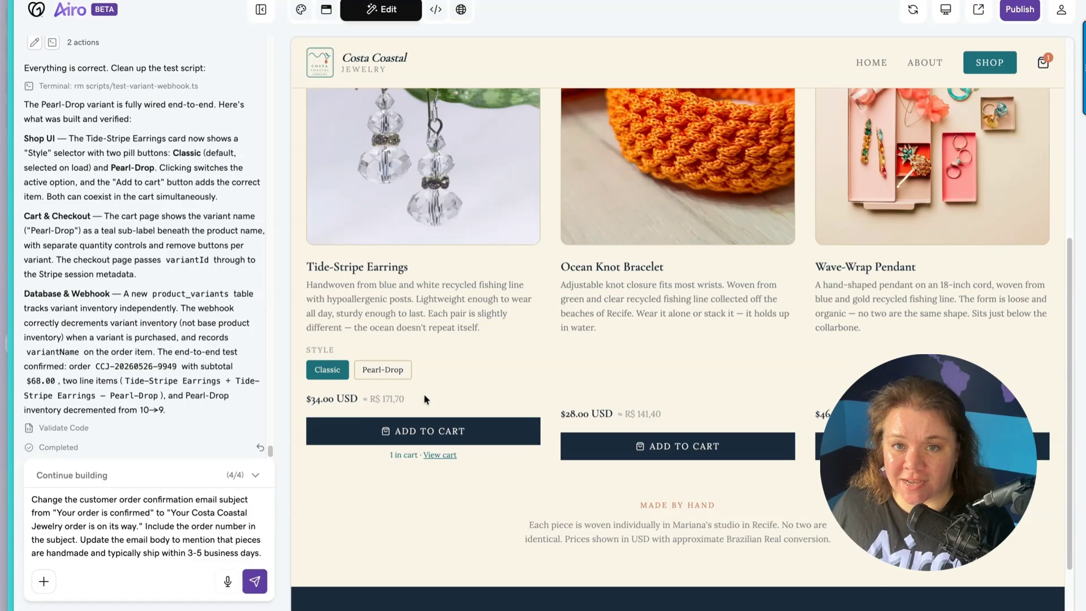
# Choose the Pearl-Drop style of the Tide-Stripe Earrings in the builder's shop preview and add it to the cart.
pyautogui.scroll(-1, 424, 394)
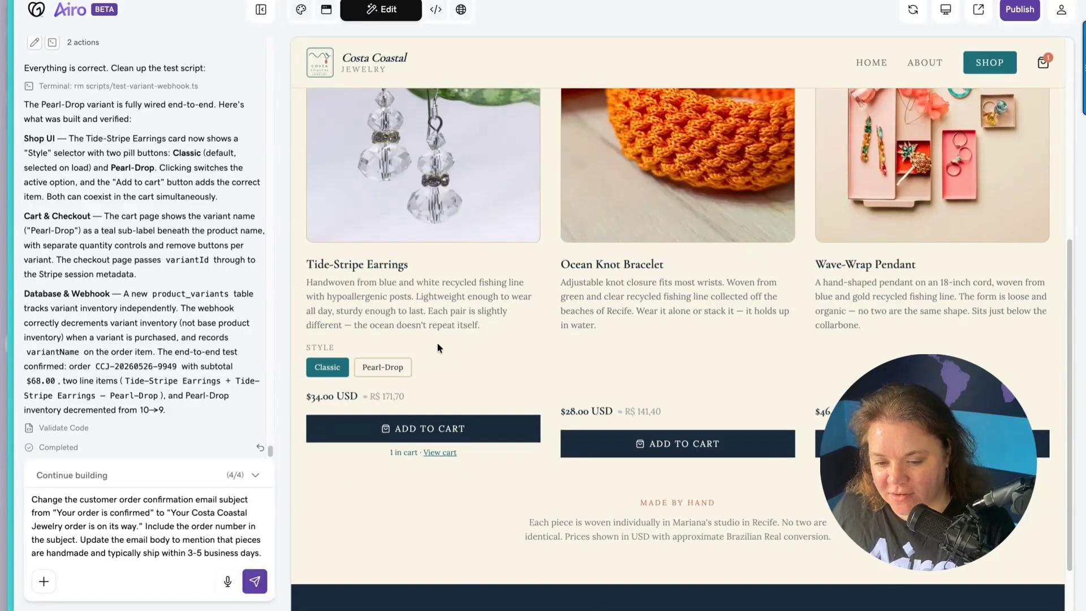
pyautogui.click(382, 366)
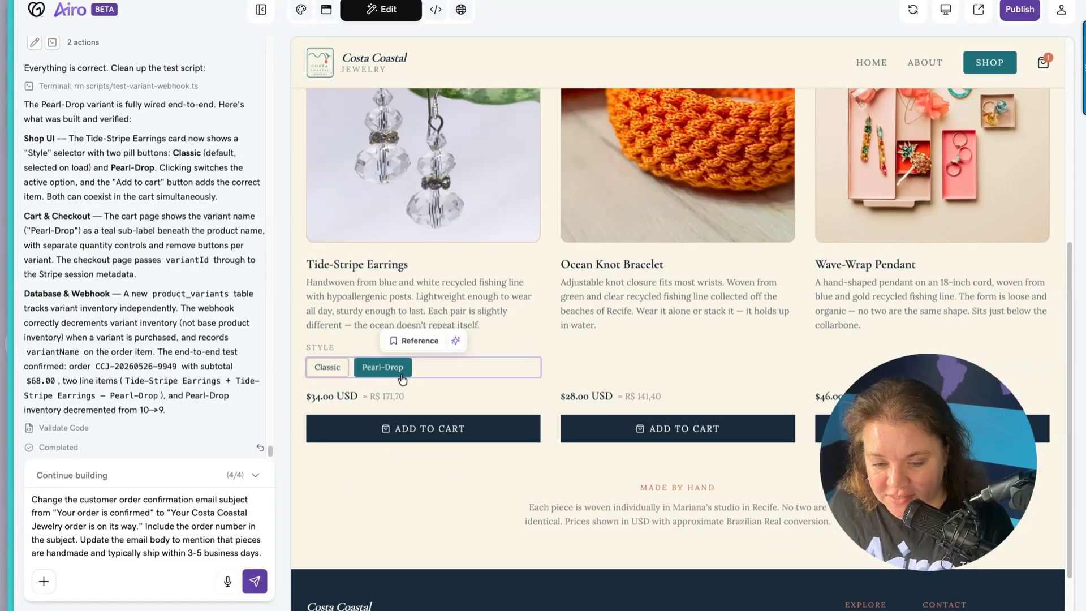
pyautogui.click(458, 431)
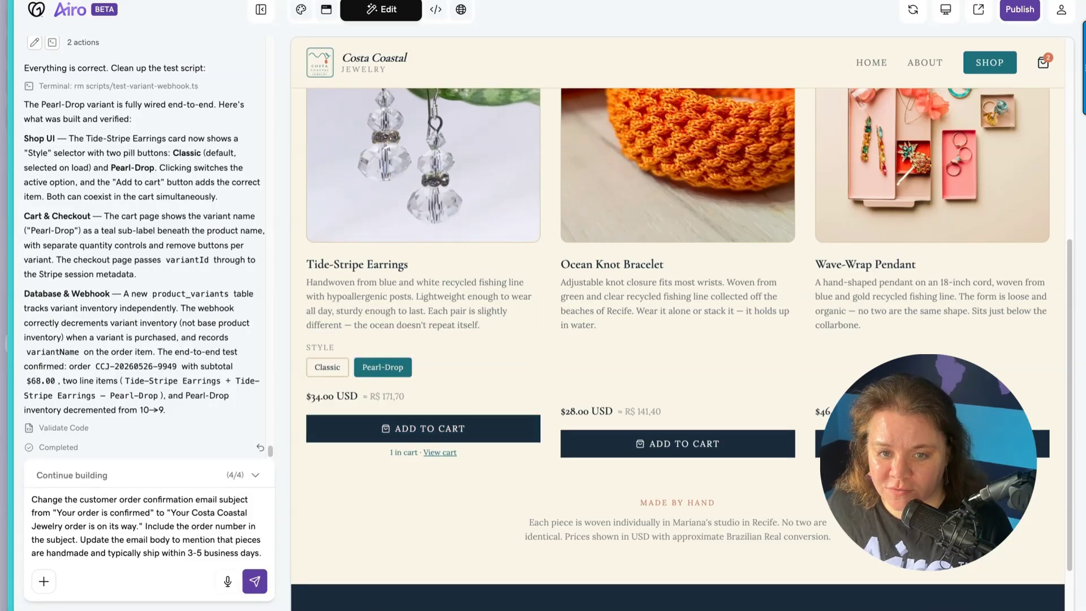
# Submit the prepared prompt changing the confirmation email subject to "Your Costa Coastal Jewelry order is on its way." and mentioning 3-5 business day shipping.
pyautogui.click(254, 581)
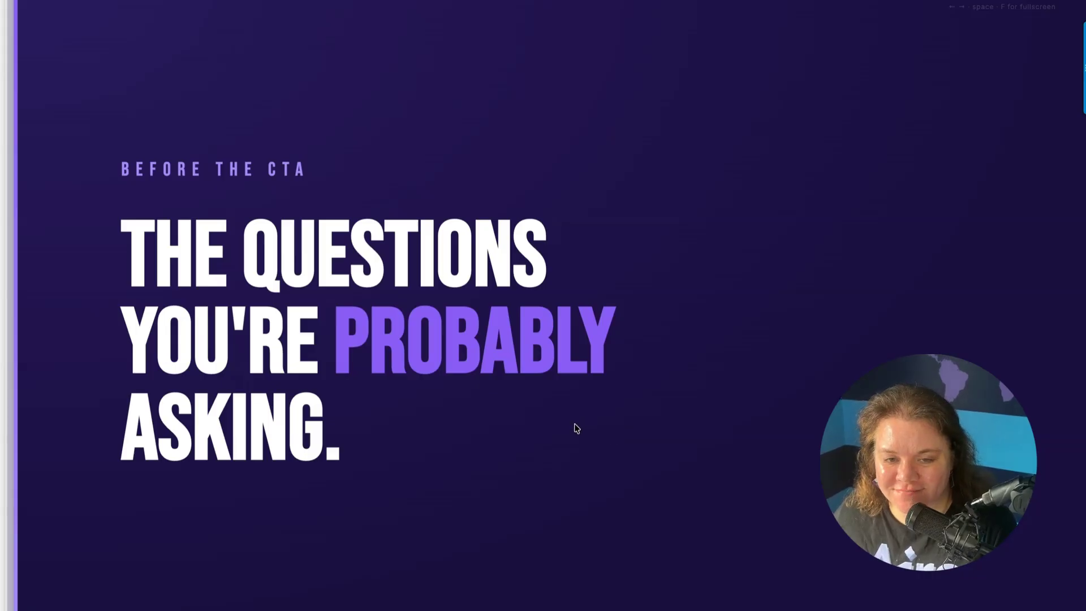
pyautogui.press('Right')
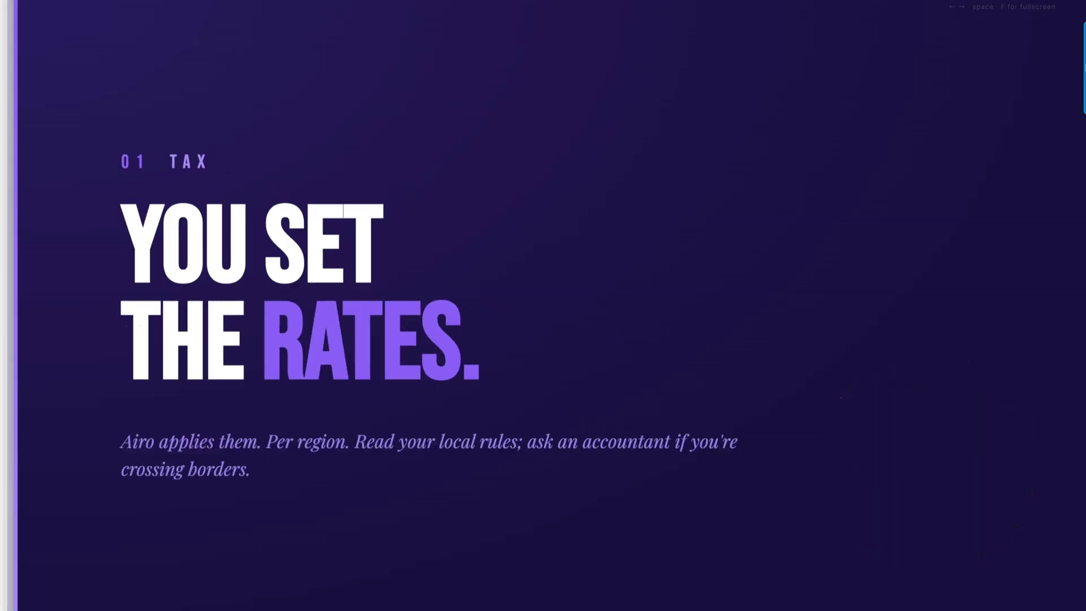